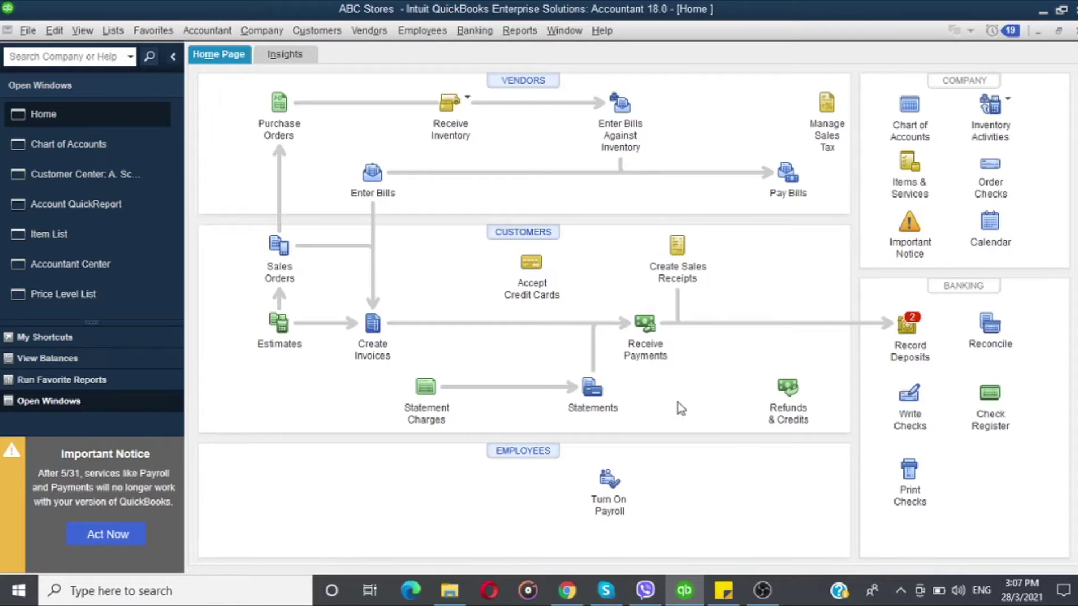
pyautogui.click(636, 352)
pyautogui.press('Escape')
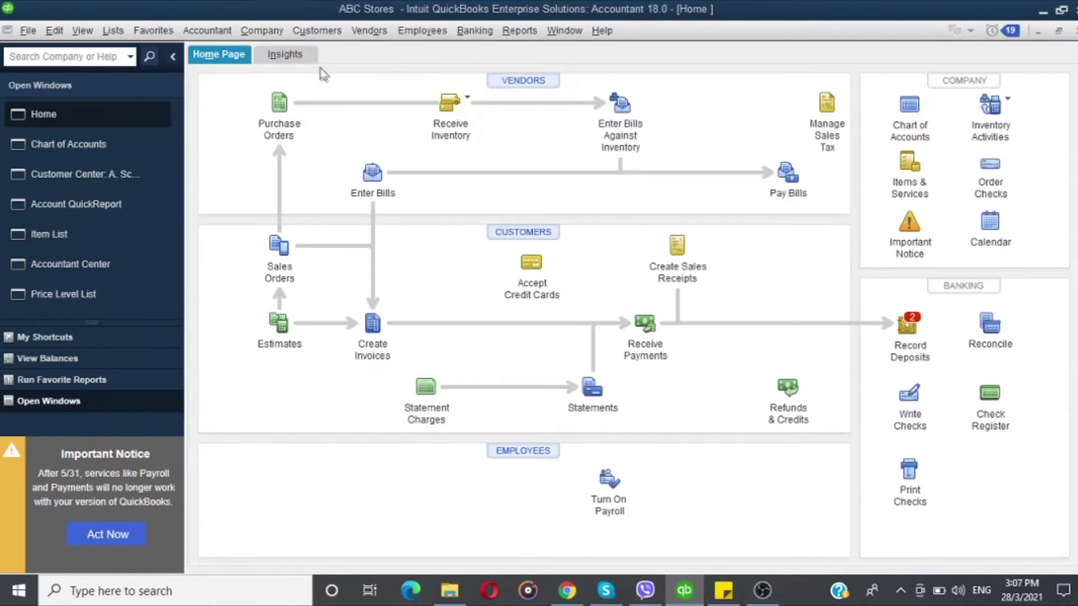
pyautogui.click(308, 31)
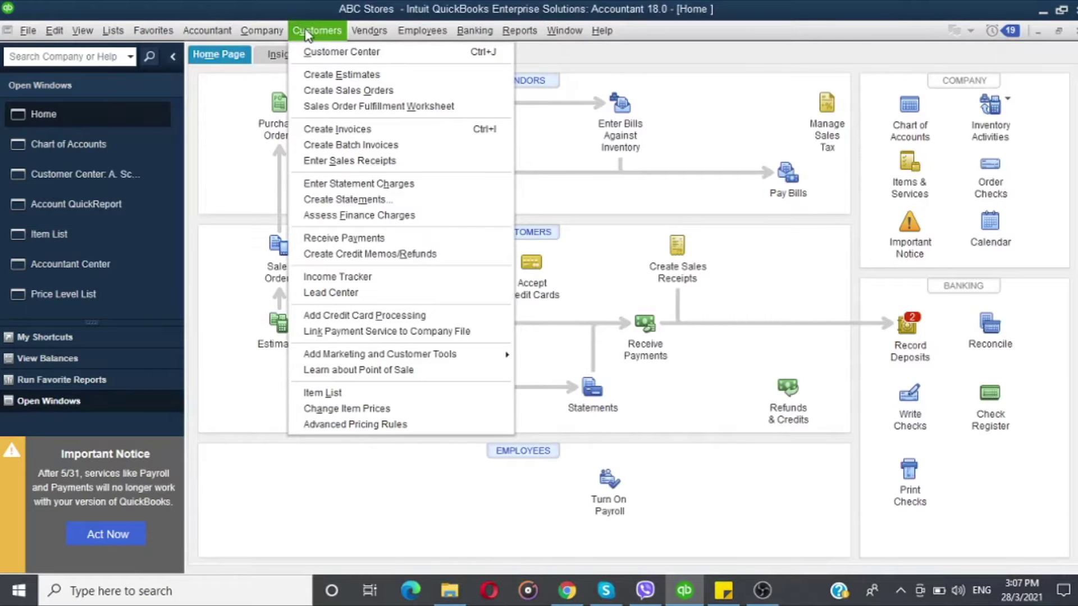
pyautogui.click(366, 238)
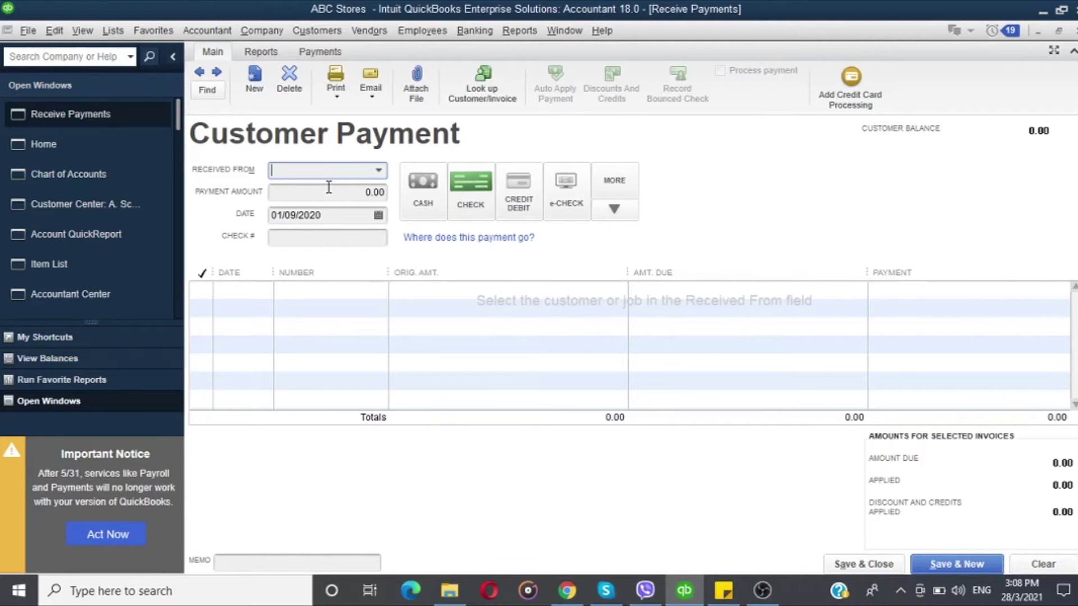
# - Review the invoices of ADME Traders in the Customer Center, then close it
pyautogui.click(84, 204)
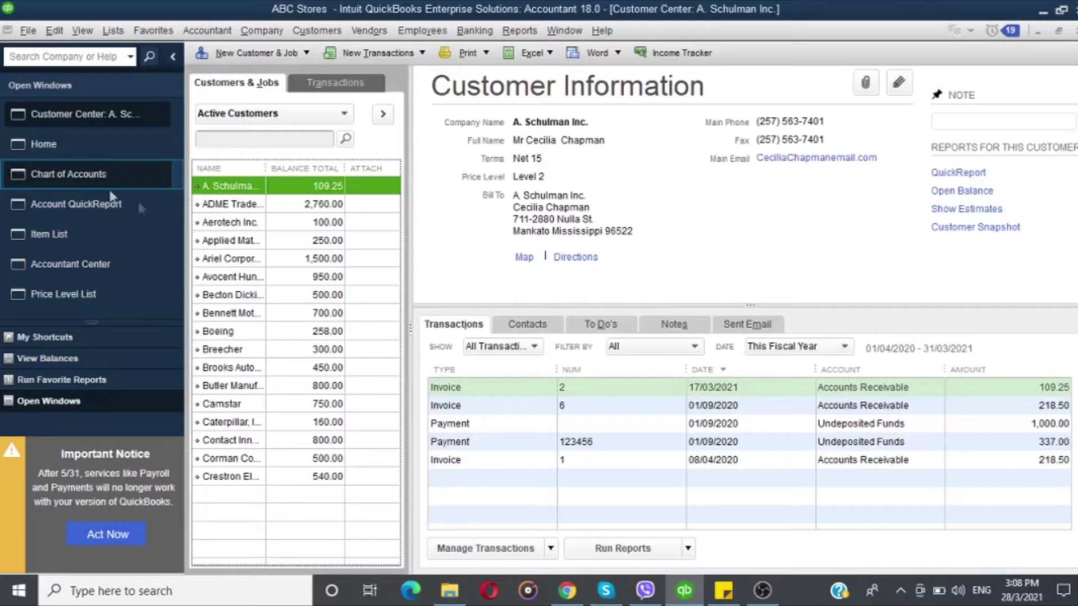
pyautogui.click(225, 206)
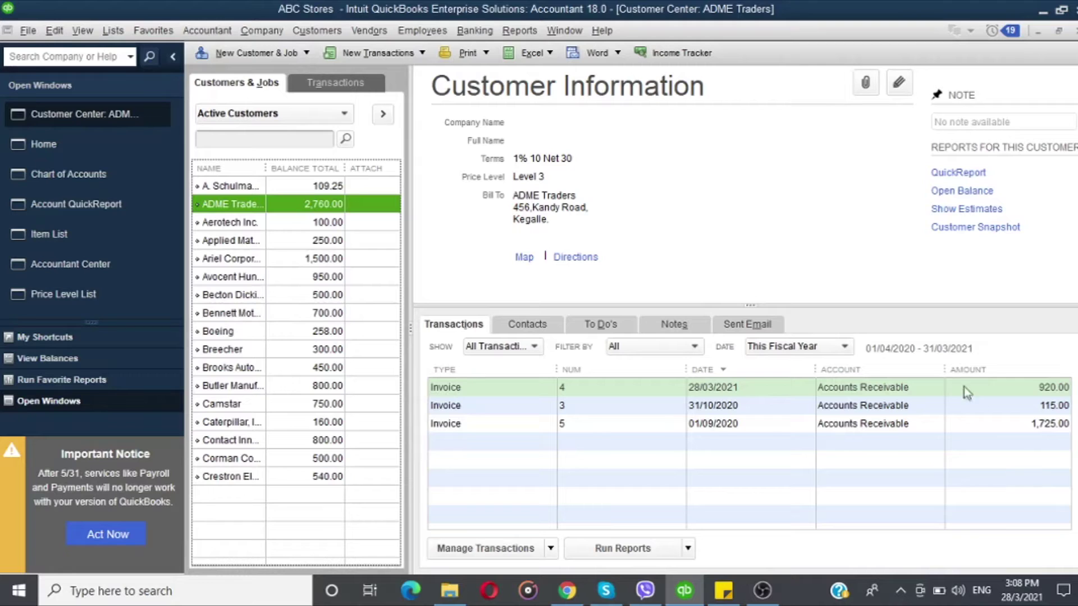
pyautogui.click(938, 414)
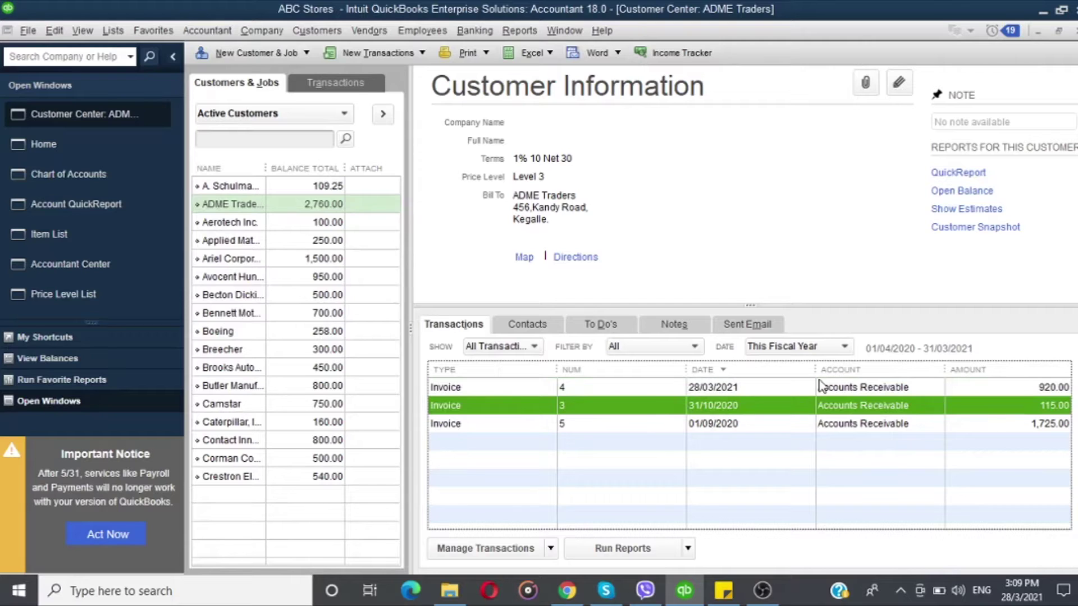
pyautogui.press('Escape')
# - Open a Receive Payments form and set ADME Traders as the customer the payment is received from
pyautogui.click(303, 33)
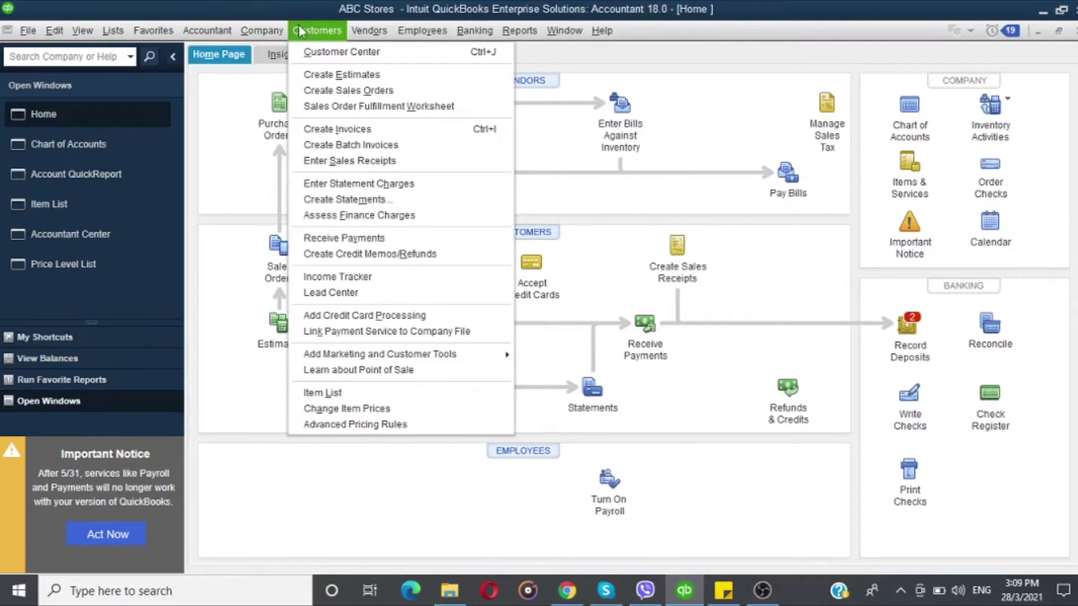
pyautogui.click(330, 238)
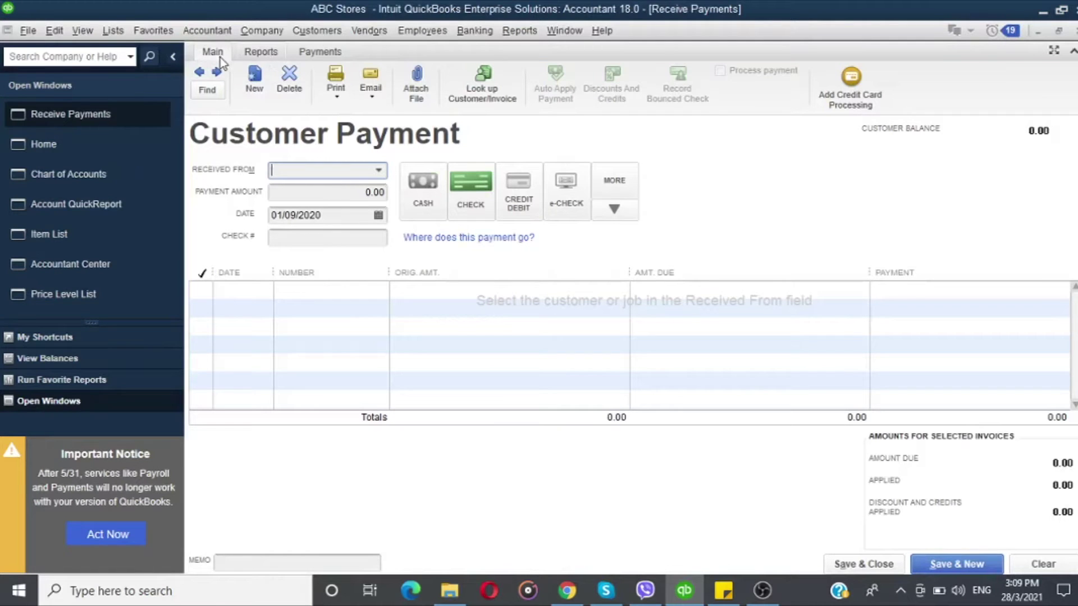
pyautogui.click(261, 53)
pyautogui.click(308, 52)
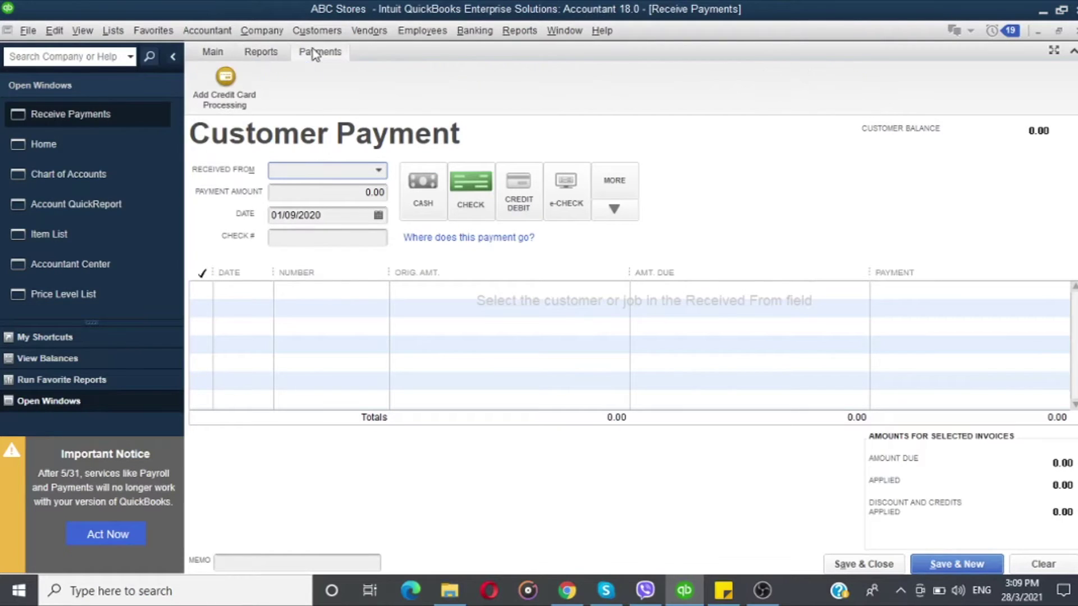
pyautogui.click(205, 51)
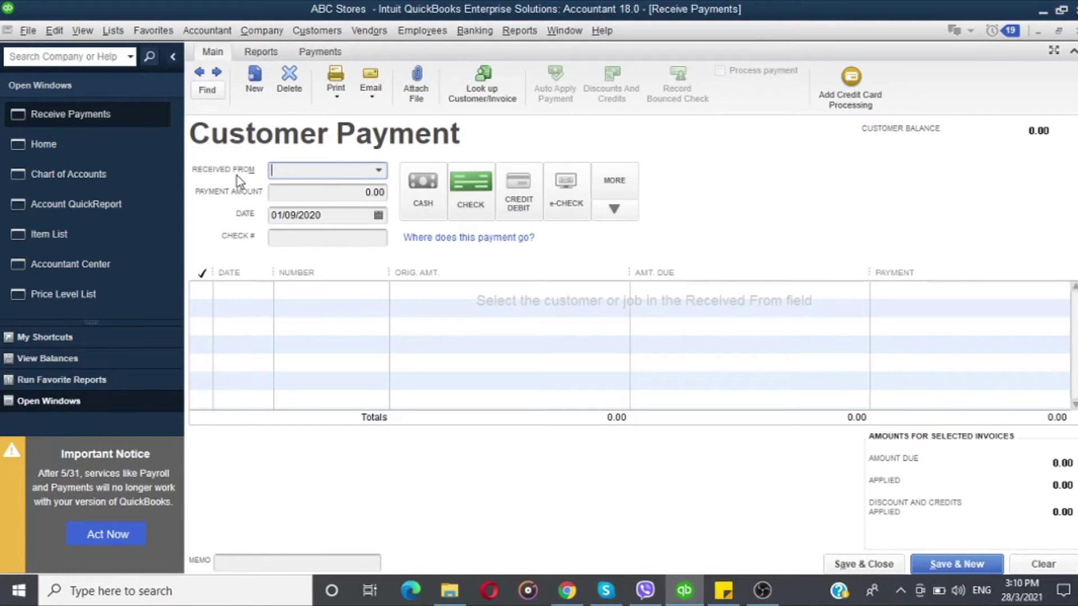
pyautogui.click(381, 171)
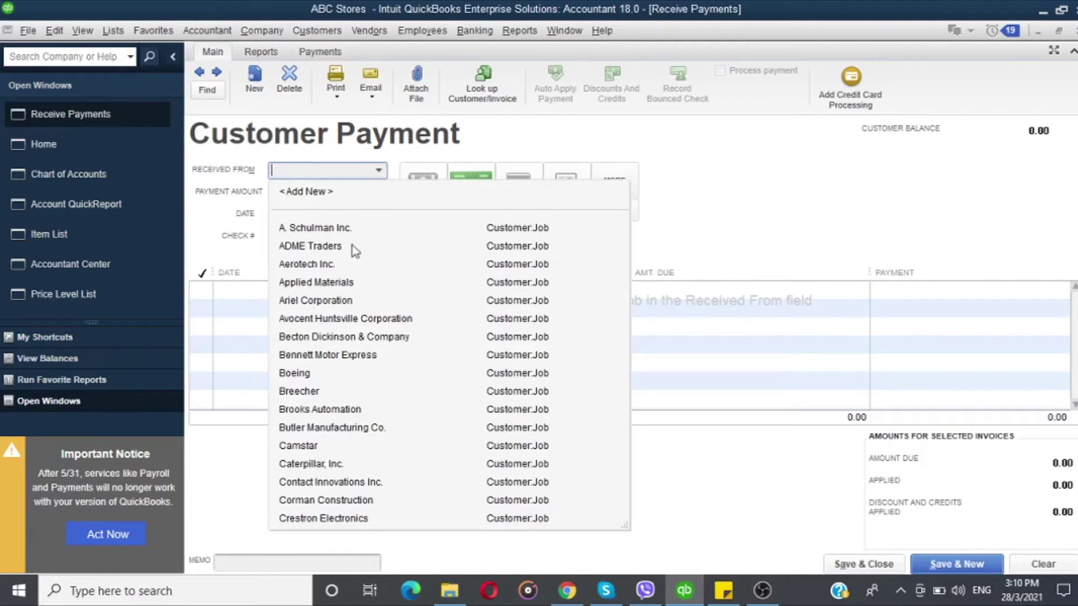
pyautogui.click(352, 246)
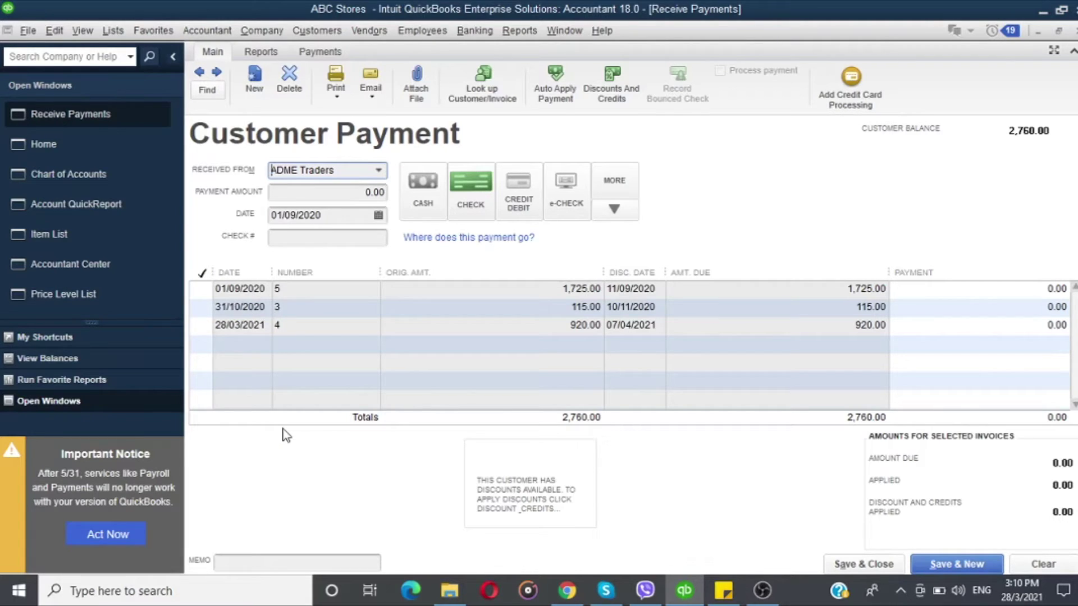
# - Apply the payment to invoice 3 and keep automatic calculation of payment amounts turned on
pyautogui.click(336, 197)
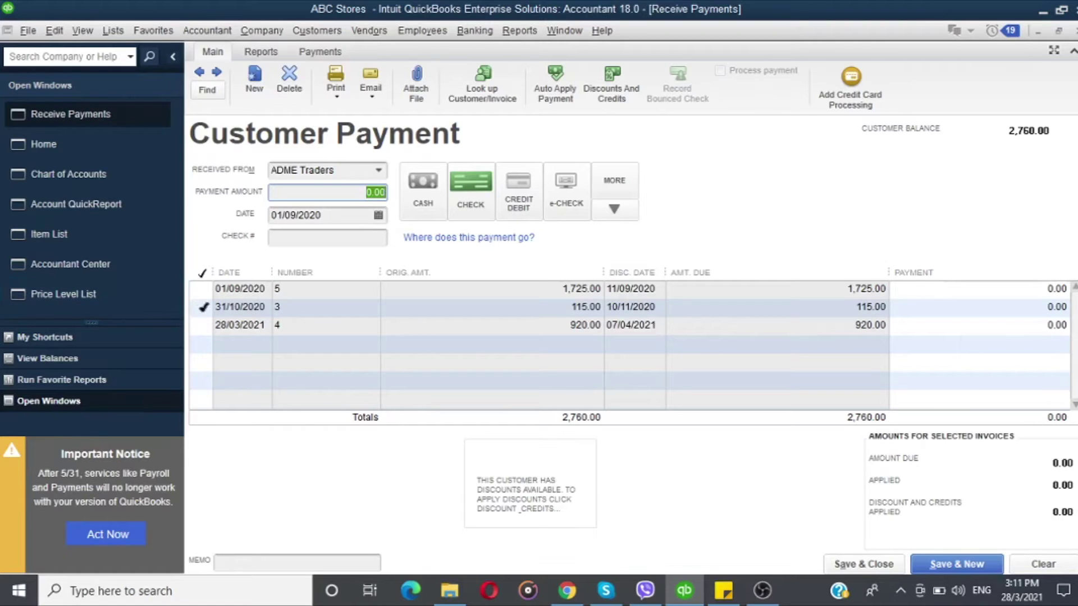
pyautogui.click(205, 306)
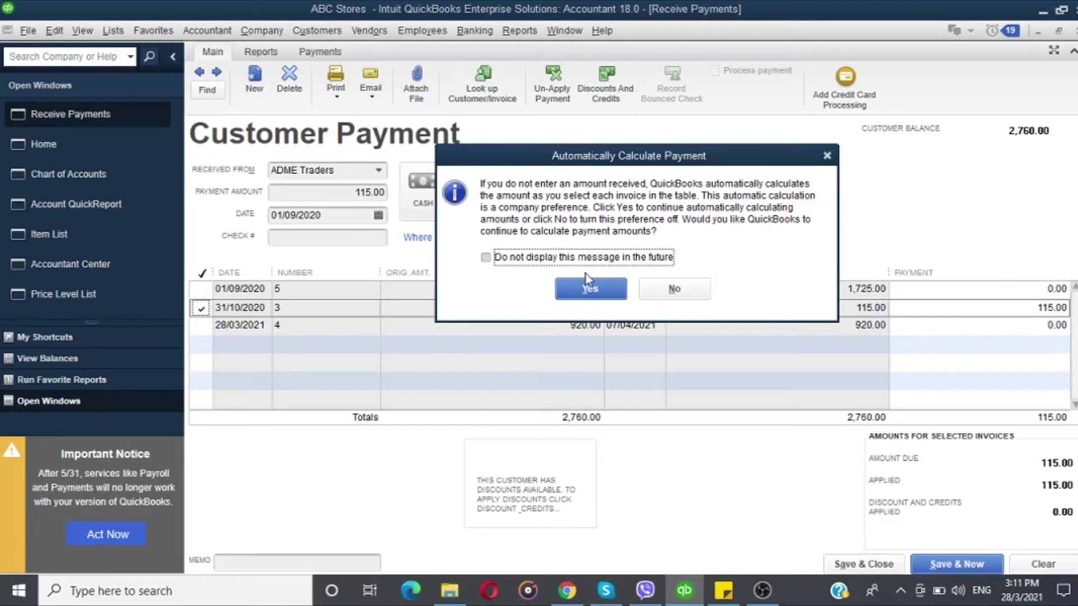
pyautogui.click(587, 289)
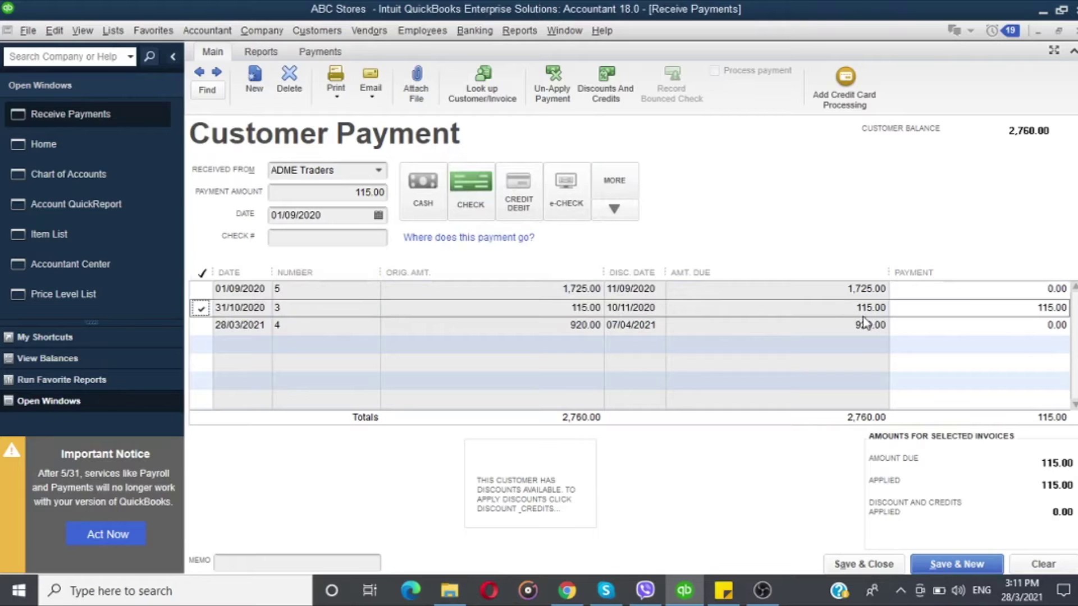
# - Set the payment date to 08/01/2021
pyautogui.click(377, 216)
pyautogui.click(399, 241)
pyautogui.click(399, 241)
pyautogui.click(400, 241)
pyautogui.click(400, 242)
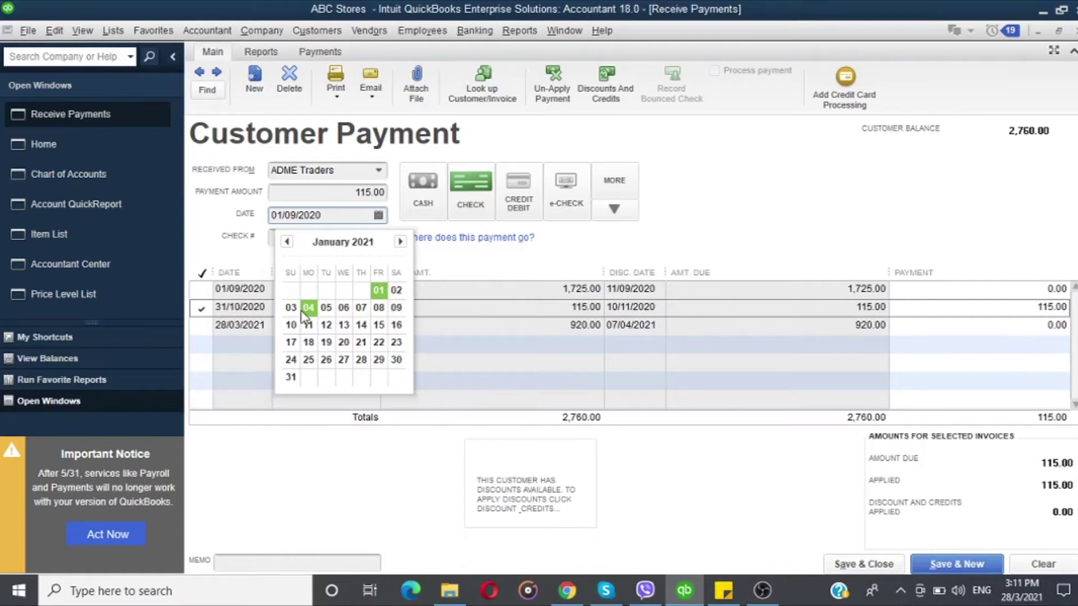
pyautogui.click(378, 308)
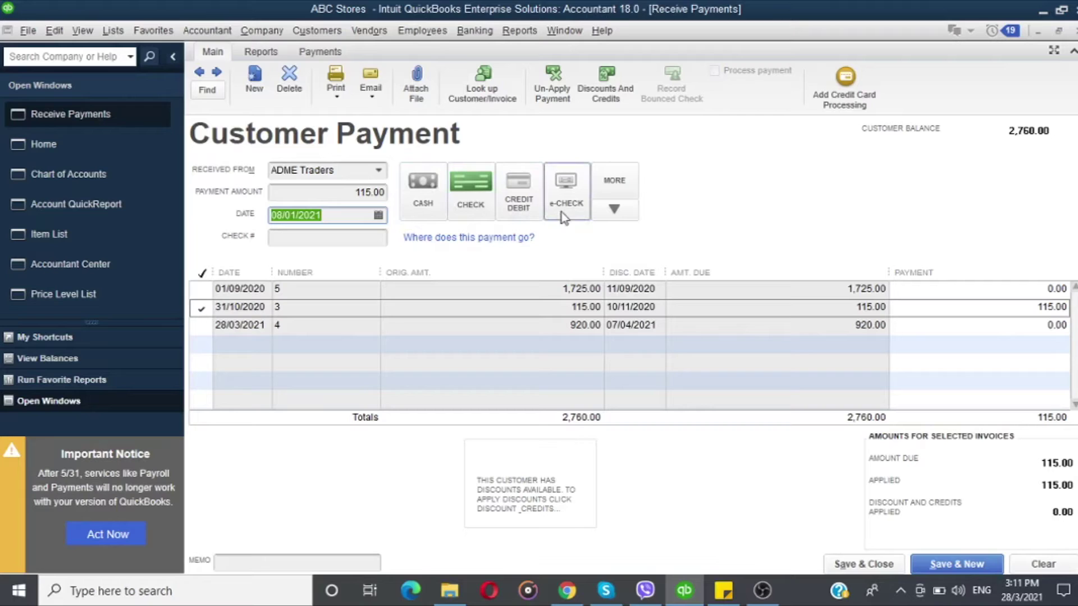
# - Examine the payment method options: cash, check, credit/debit card, e-check and the additional methods
pyautogui.click(422, 201)
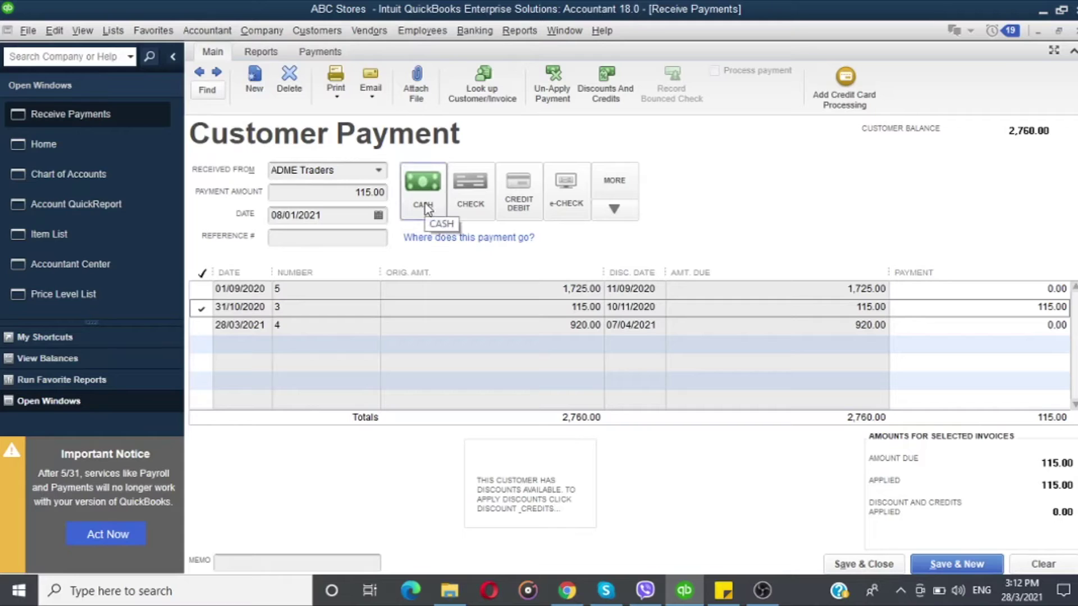
pyautogui.click(474, 213)
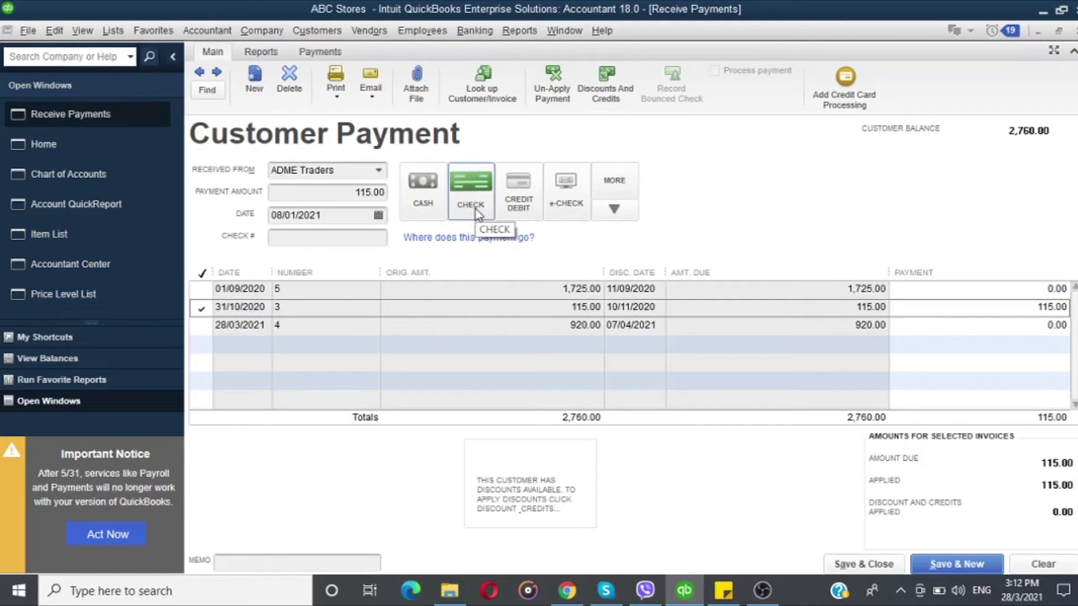
pyautogui.click(528, 194)
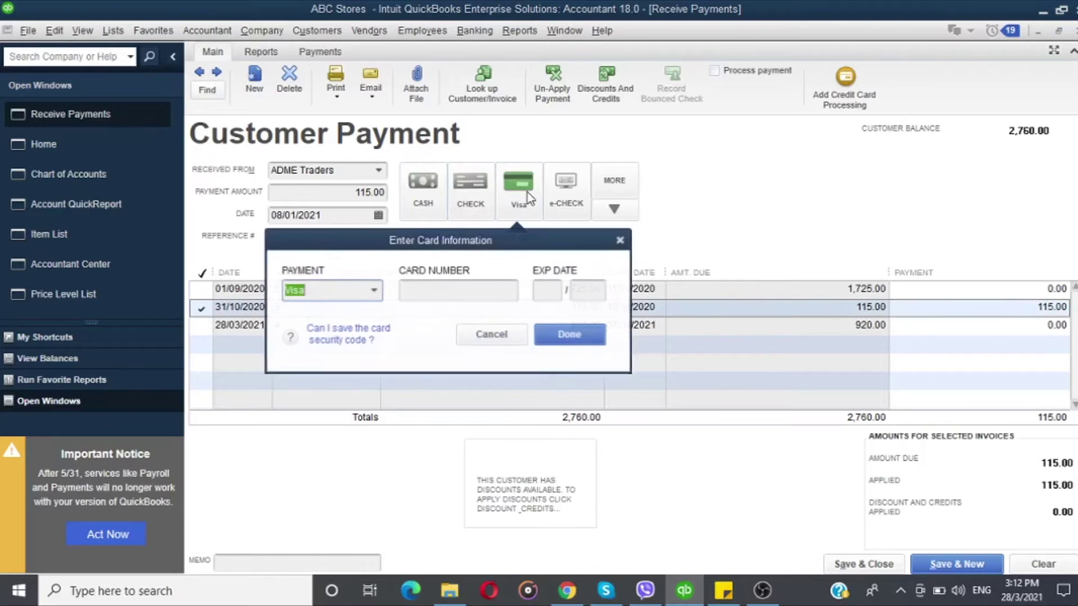
pyautogui.click(620, 241)
pyautogui.click(578, 206)
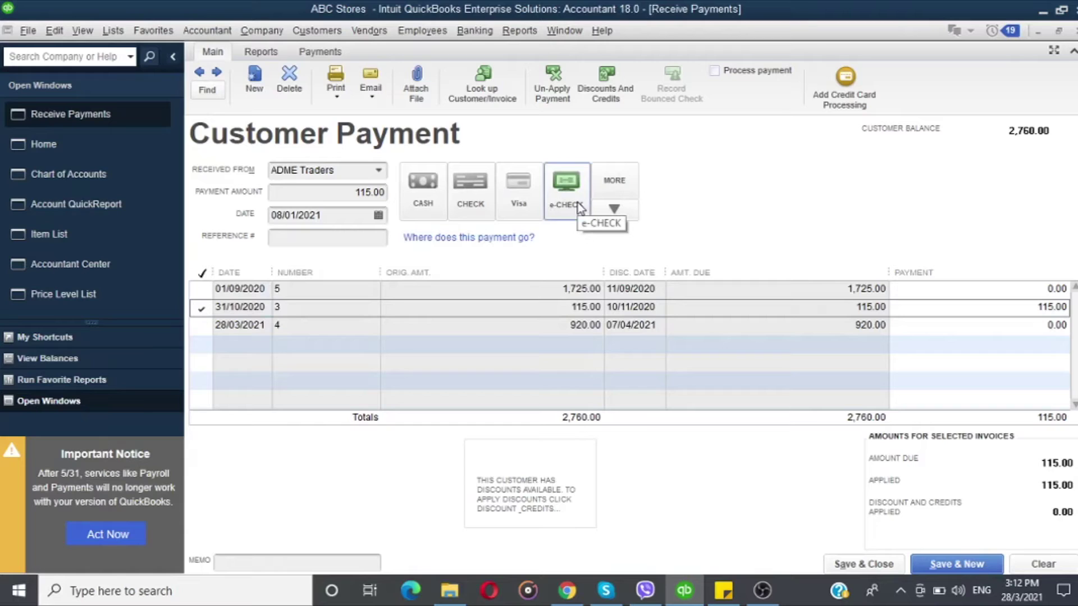
pyautogui.click(606, 211)
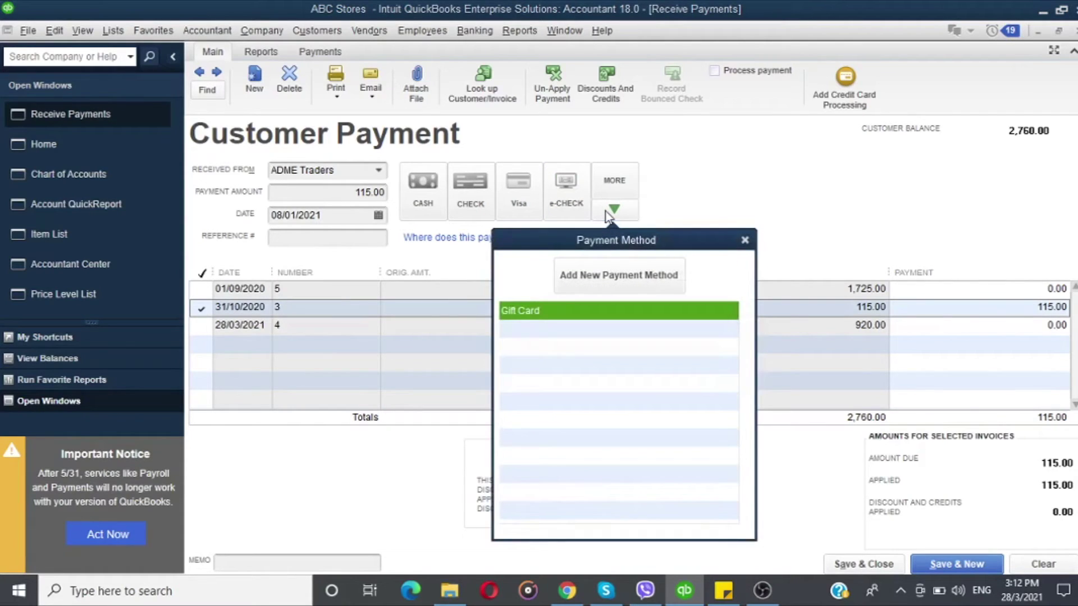
pyautogui.click(493, 213)
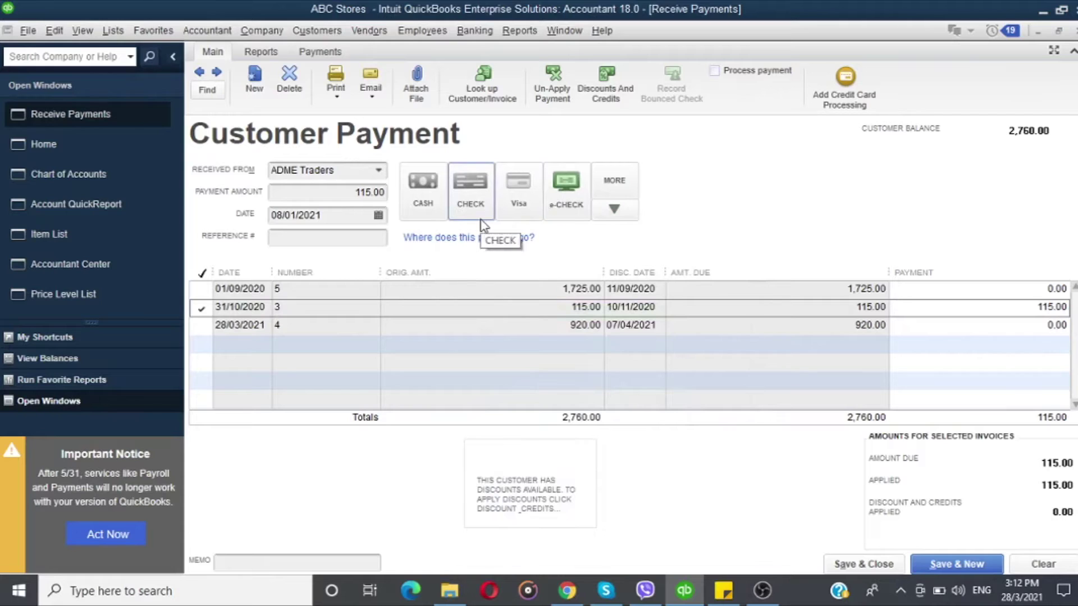
pyautogui.click(620, 213)
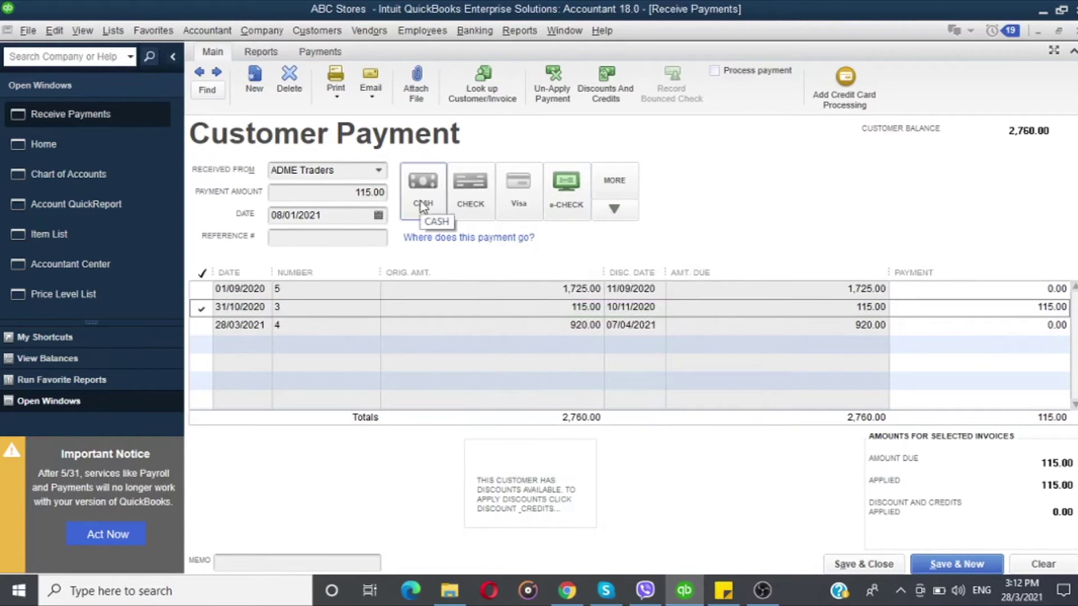
pyautogui.click(463, 199)
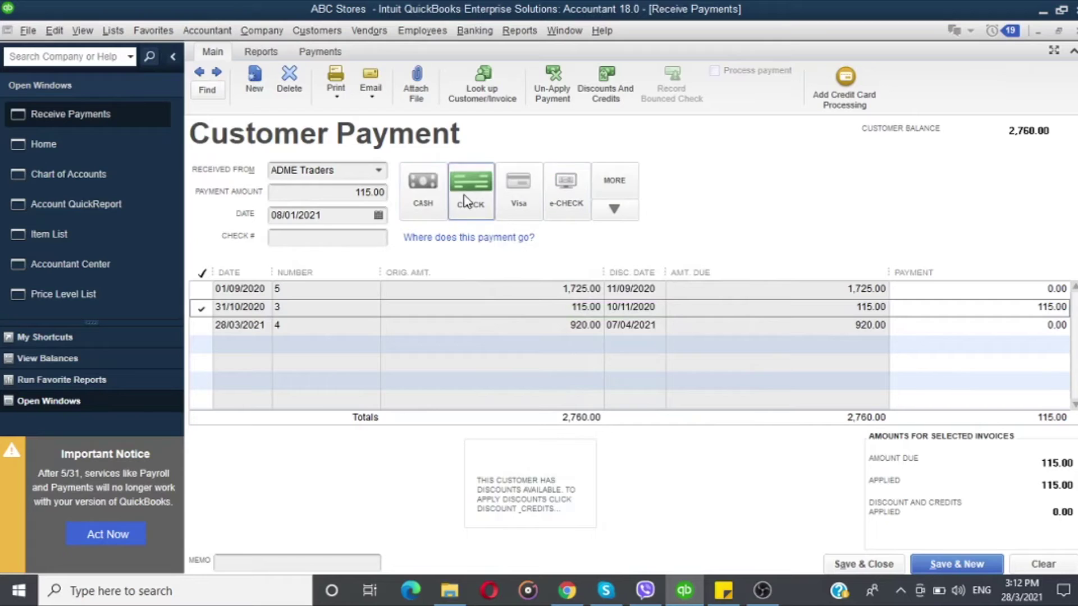
pyautogui.click(408, 212)
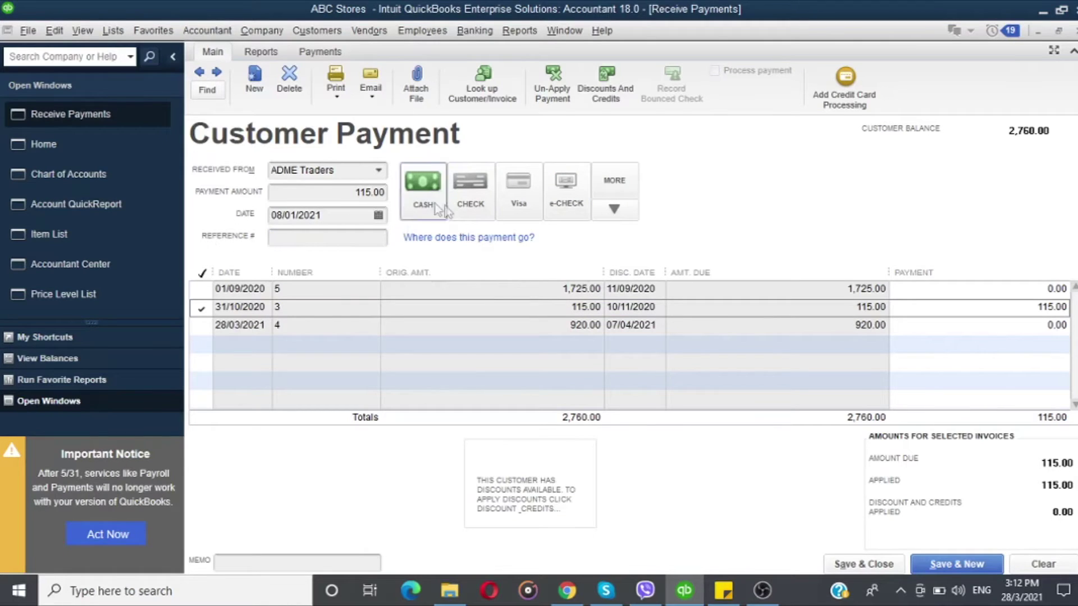
# - Record the payment as a check with number 111222 and save it, continuing with a blank payment form
pyautogui.click(461, 205)
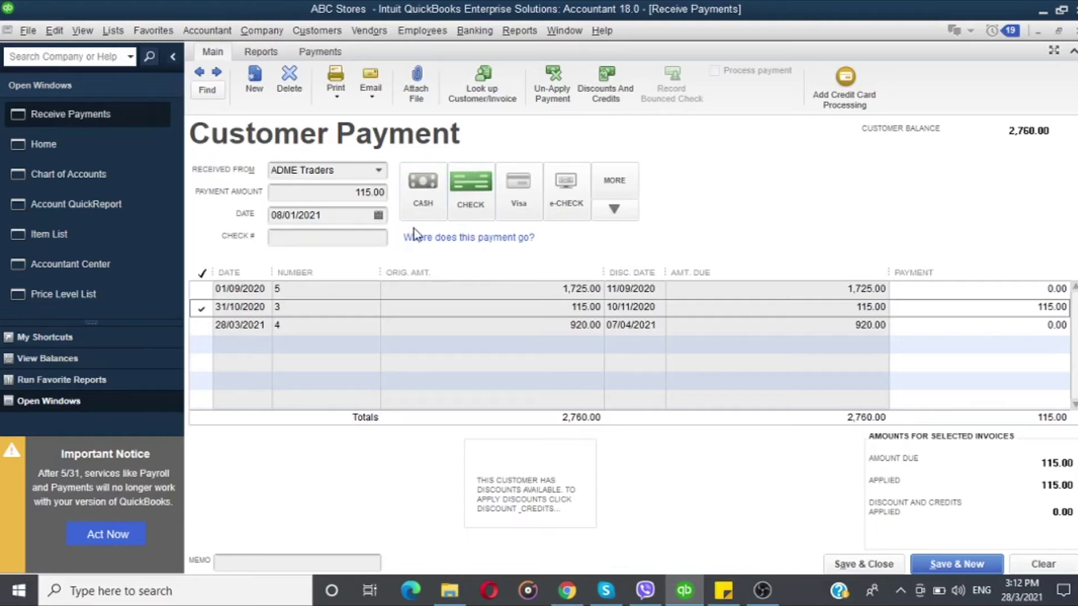
pyautogui.click(315, 244)
pyautogui.write('111222')
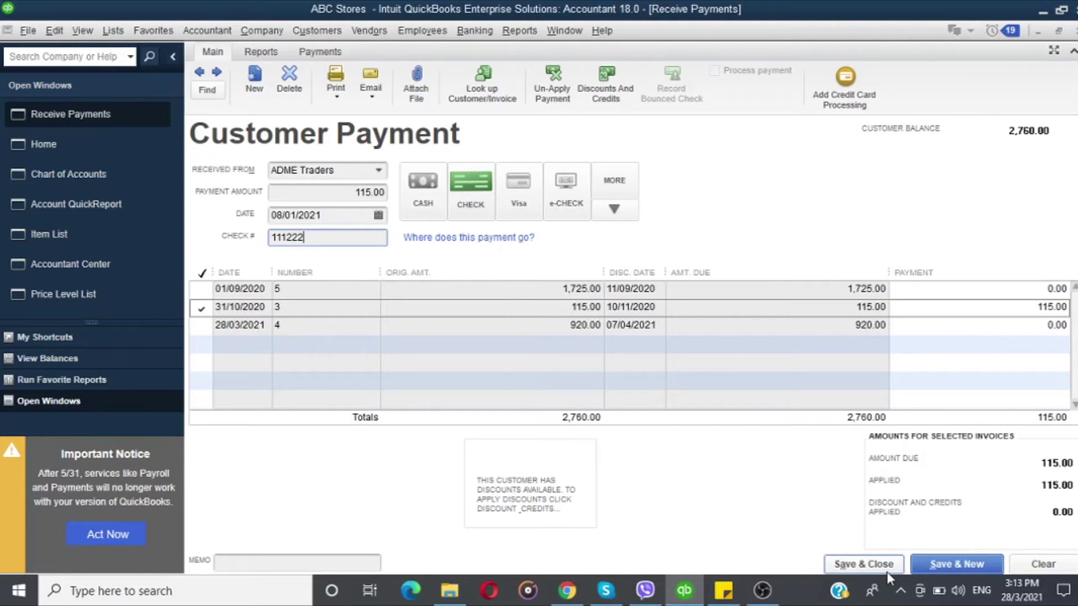
pyautogui.click(966, 569)
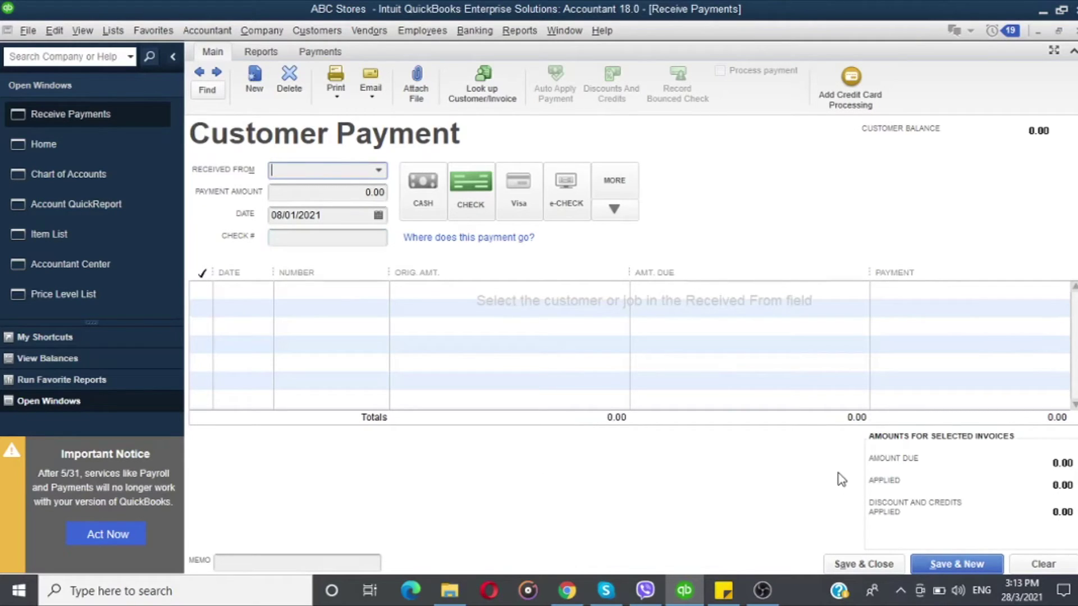
# - Start a second payment received from ADME Traders and set its amount to 2000
pyautogui.click(377, 176)
pyautogui.click(347, 246)
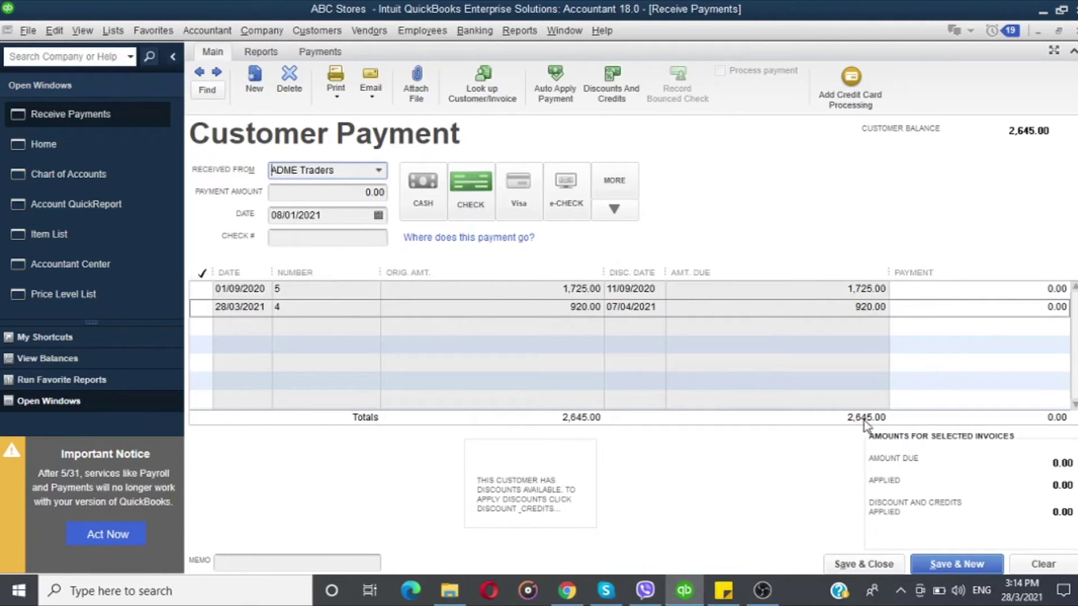
pyautogui.press('Tab')
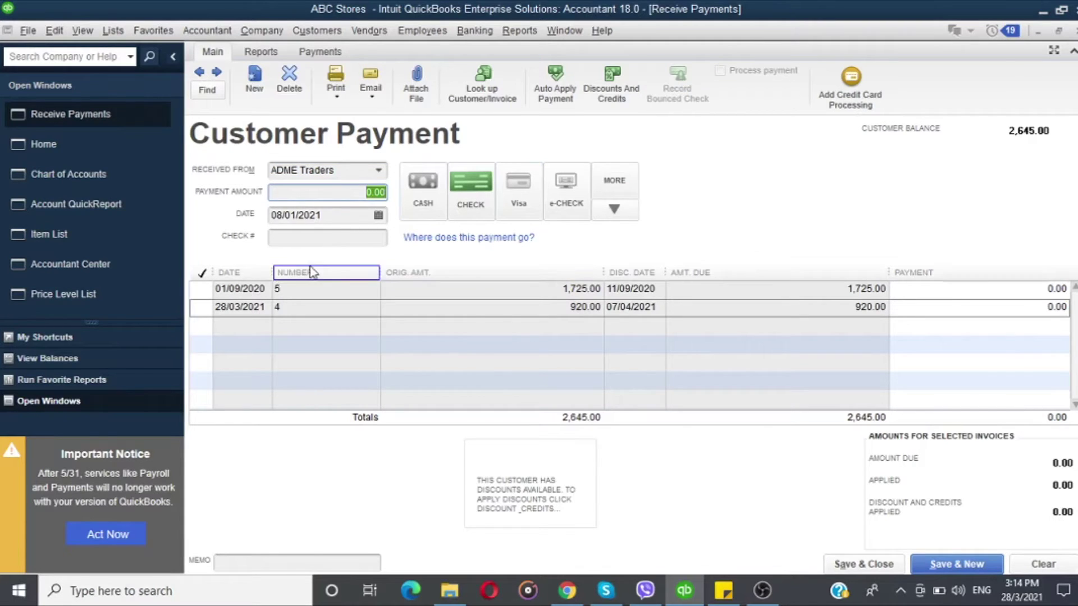
pyautogui.click(201, 289)
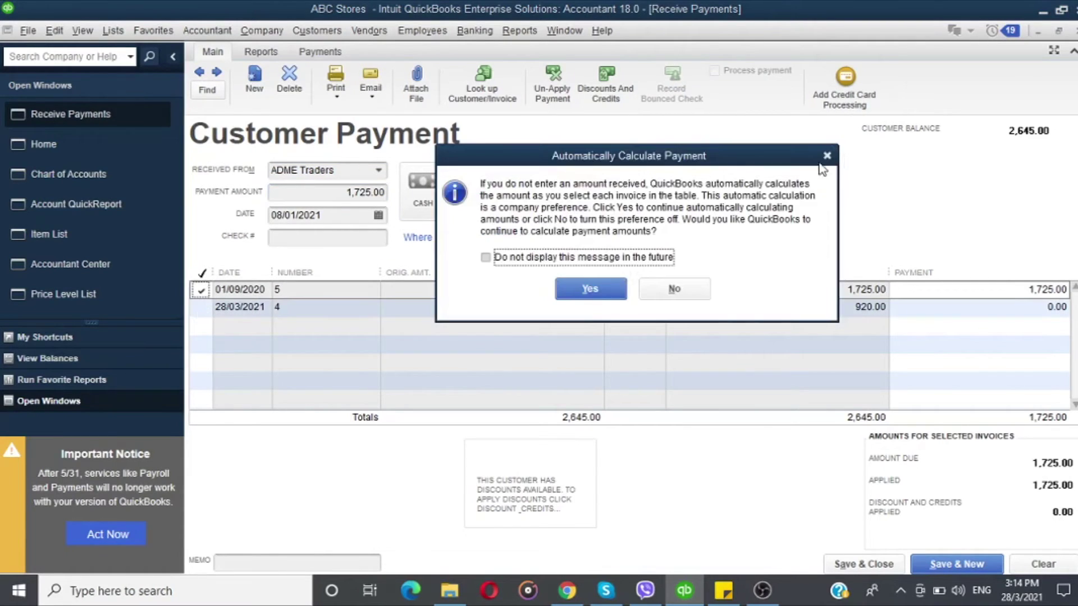
pyautogui.click(826, 156)
pyautogui.click(337, 192)
pyautogui.write('2000')
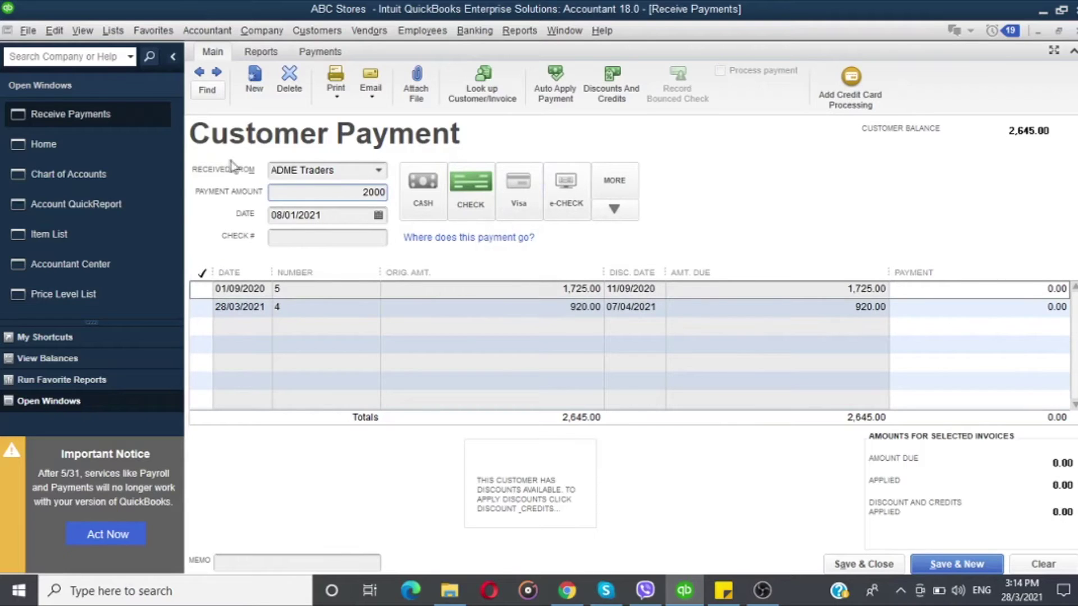
# - Set the payment date to 22/01/2021 and the check number to 111223
pyautogui.click(379, 215)
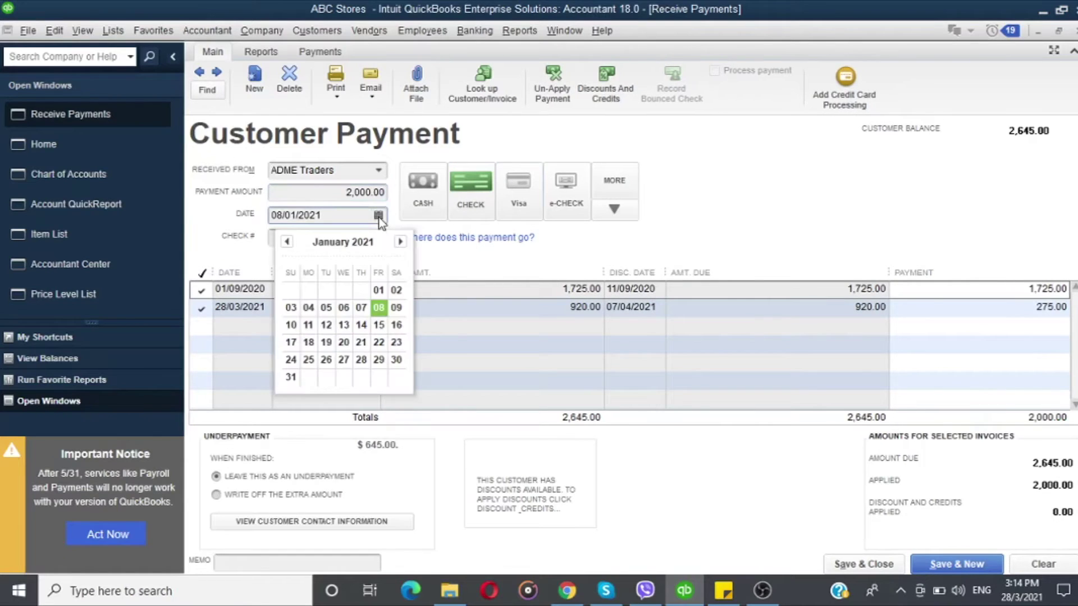
pyautogui.click(378, 342)
pyautogui.click(339, 237)
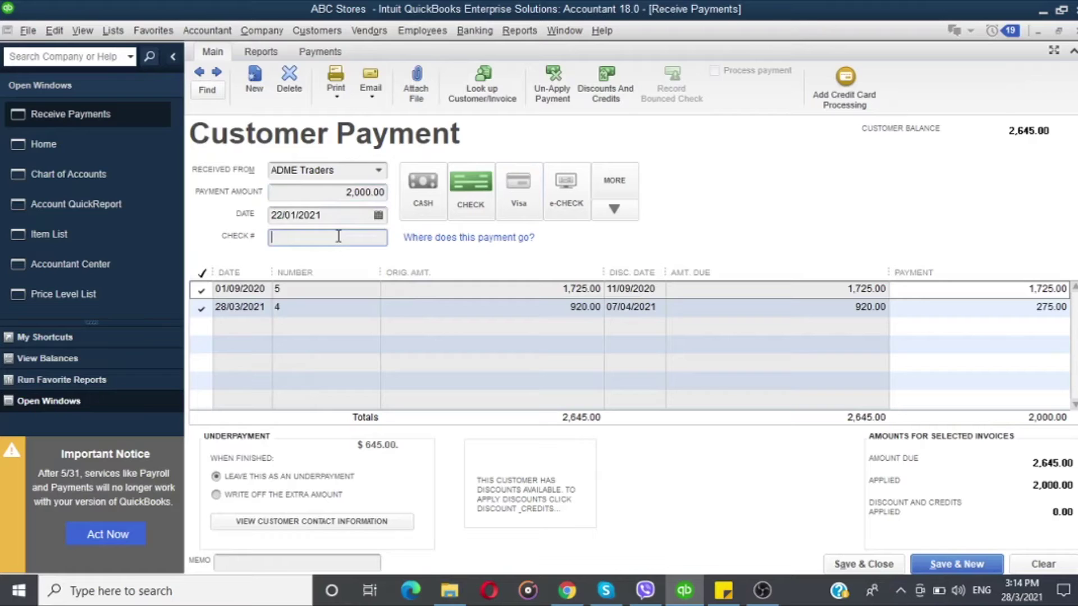
pyautogui.write('111223')
# - Add the memo "Invoice 4 is due (645)" and save the payment, continuing with a blank payment form
pyautogui.click(246, 563)
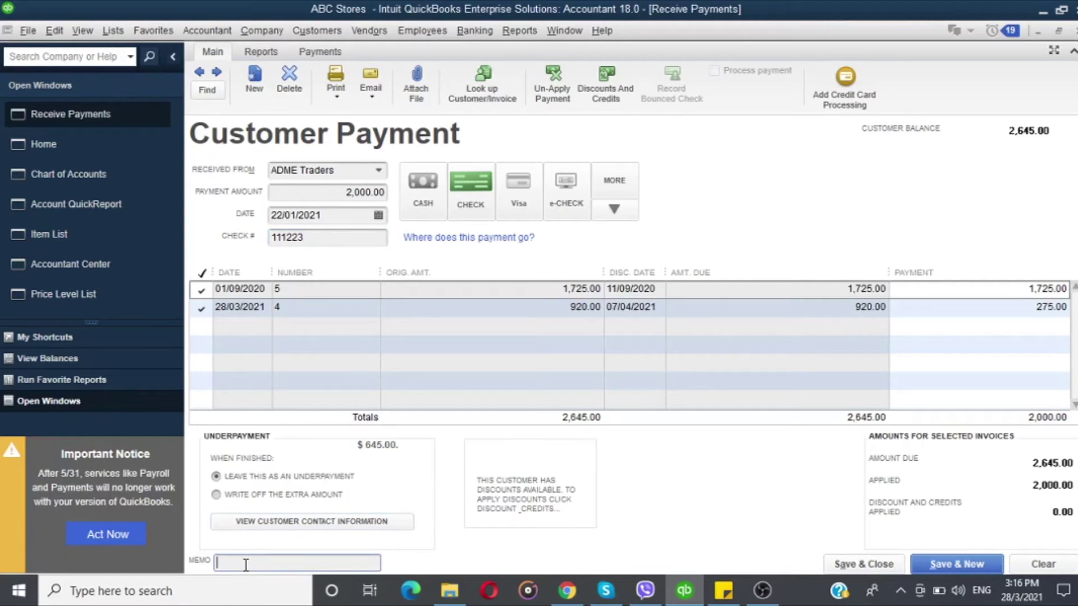
pyautogui.write('Invoice 4 is due (645)')
pyautogui.click(952, 571)
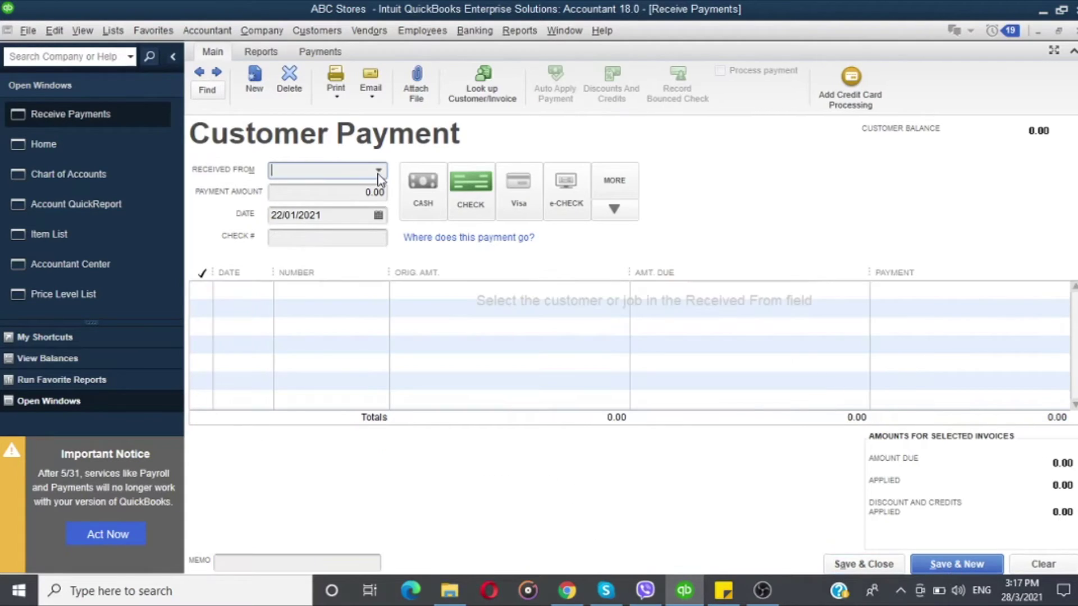
# - Select ADME Traders on the blank payment form to check its remaining open invoices, without recording a transaction
pyautogui.click(378, 172)
pyautogui.click(330, 247)
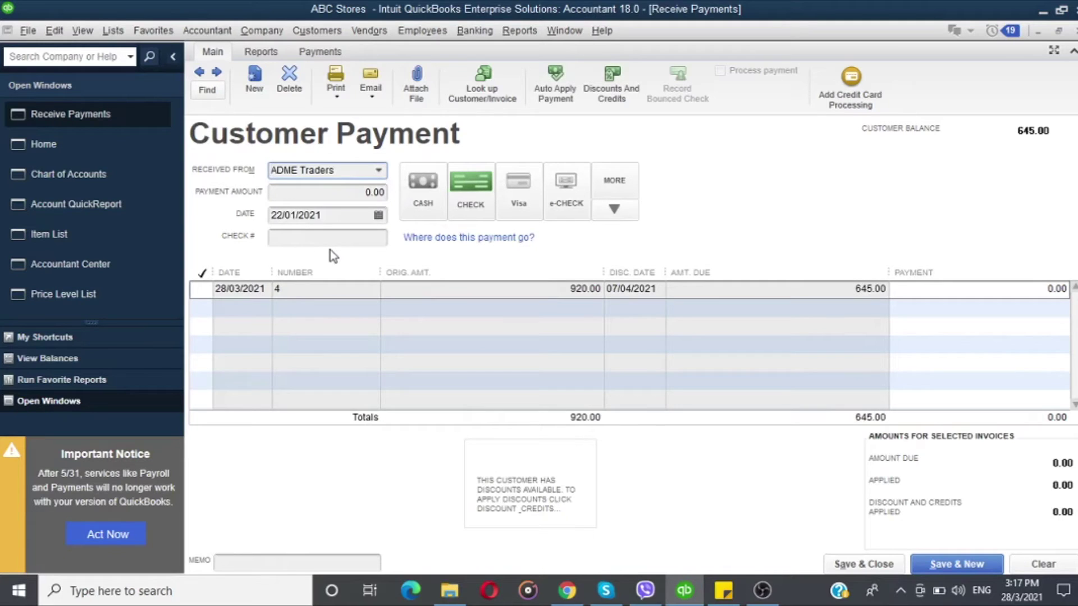
pyautogui.press('Escape')
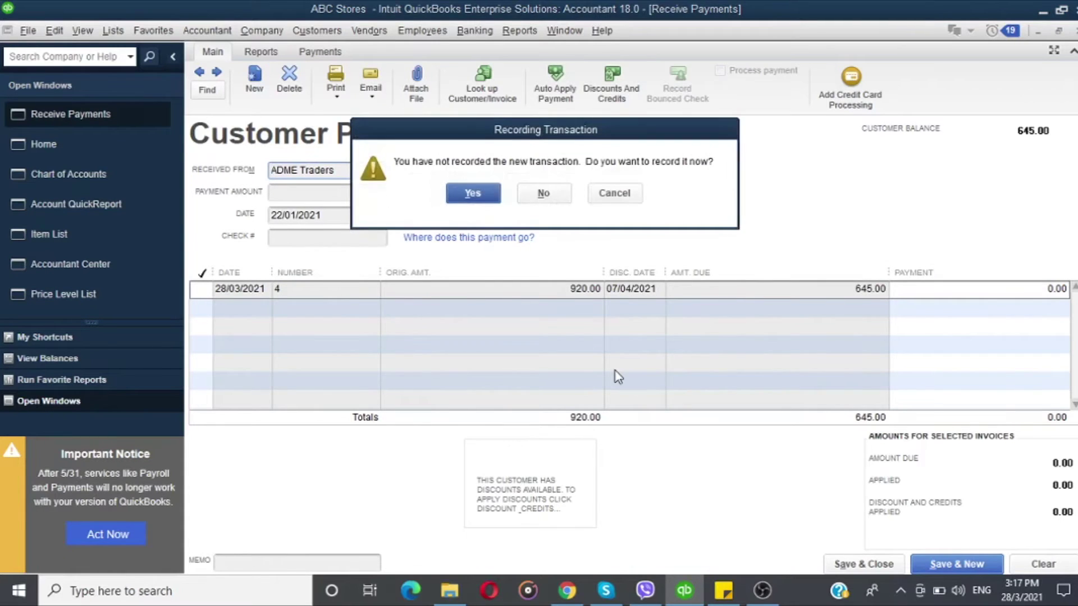
pyautogui.click(616, 200)
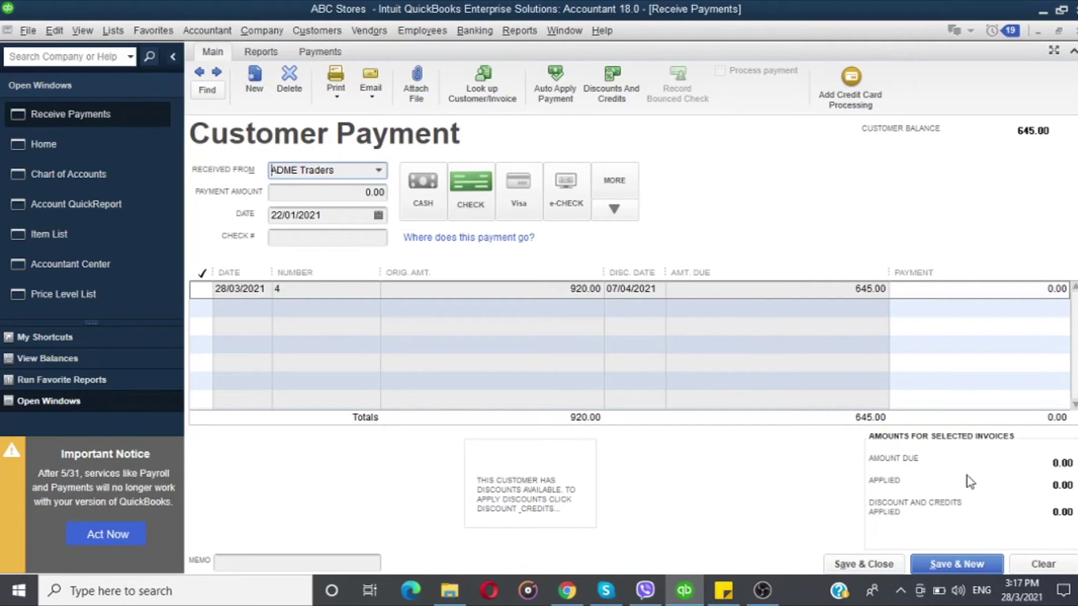
# - Try an overpayment of 200 from A. Schulman Inc. with check number 555664, clear the form and close it
pyautogui.click(379, 173)
pyautogui.click(348, 222)
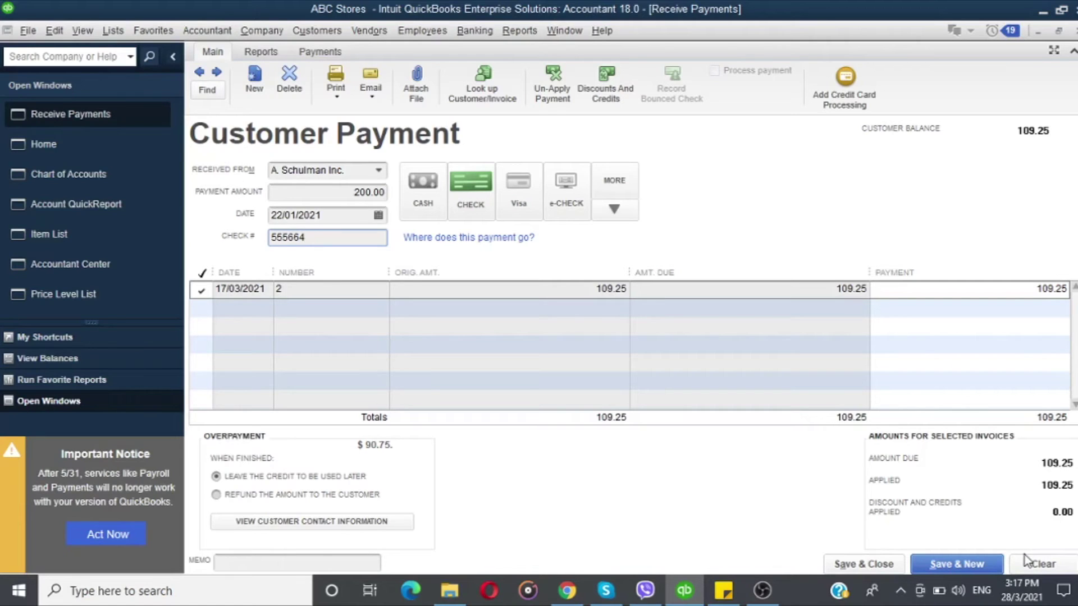
pyautogui.click(1043, 564)
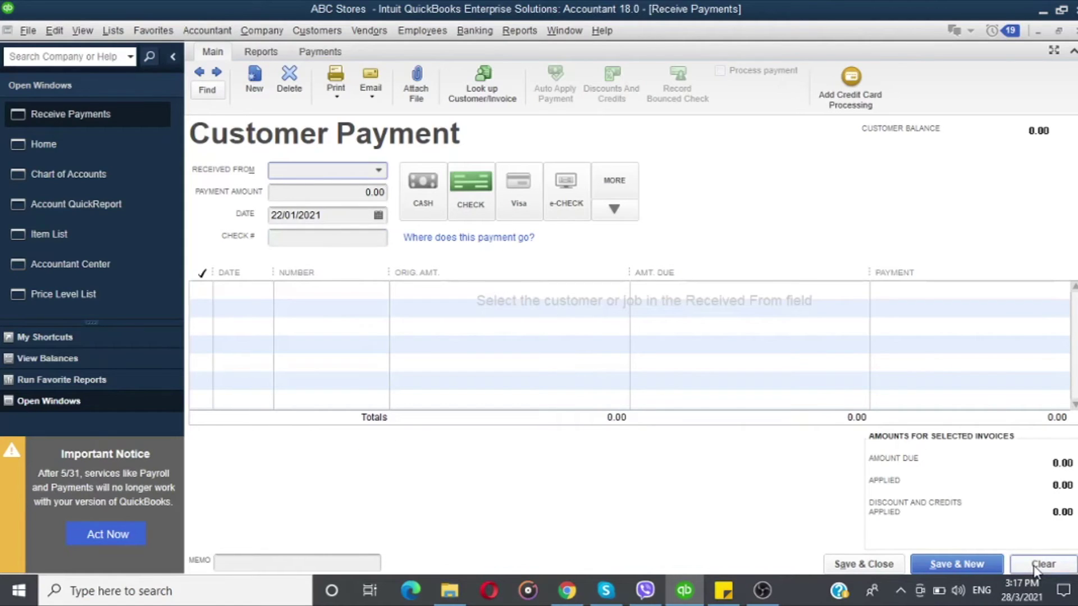
pyautogui.press('Escape')
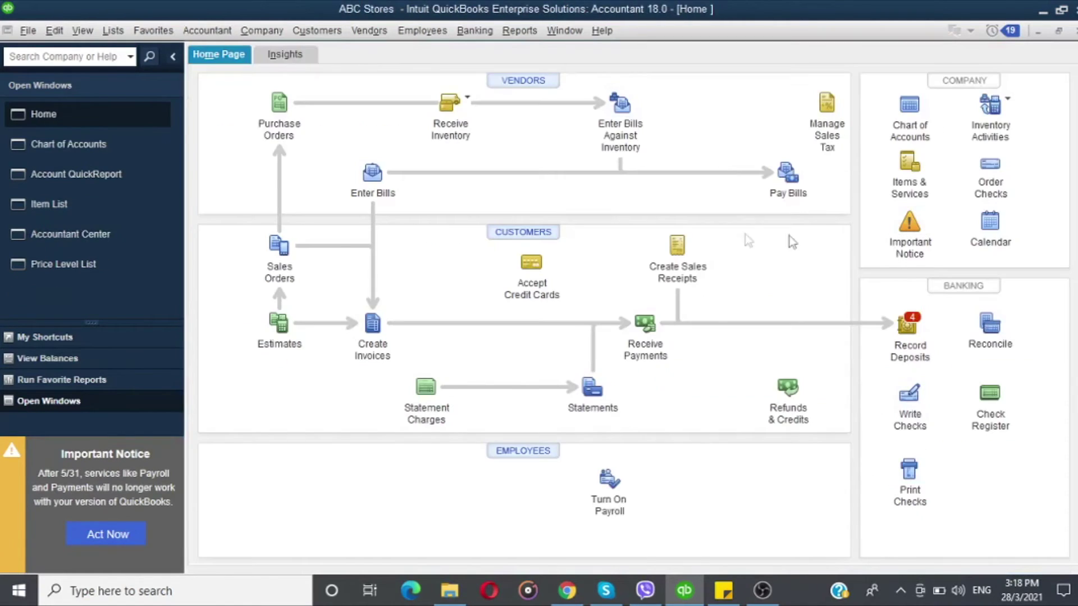
# - Reopen Receive Payments and preview the printed receipt for the ADME Traders payment of 22/01/2021, without printing it
pyautogui.click(304, 34)
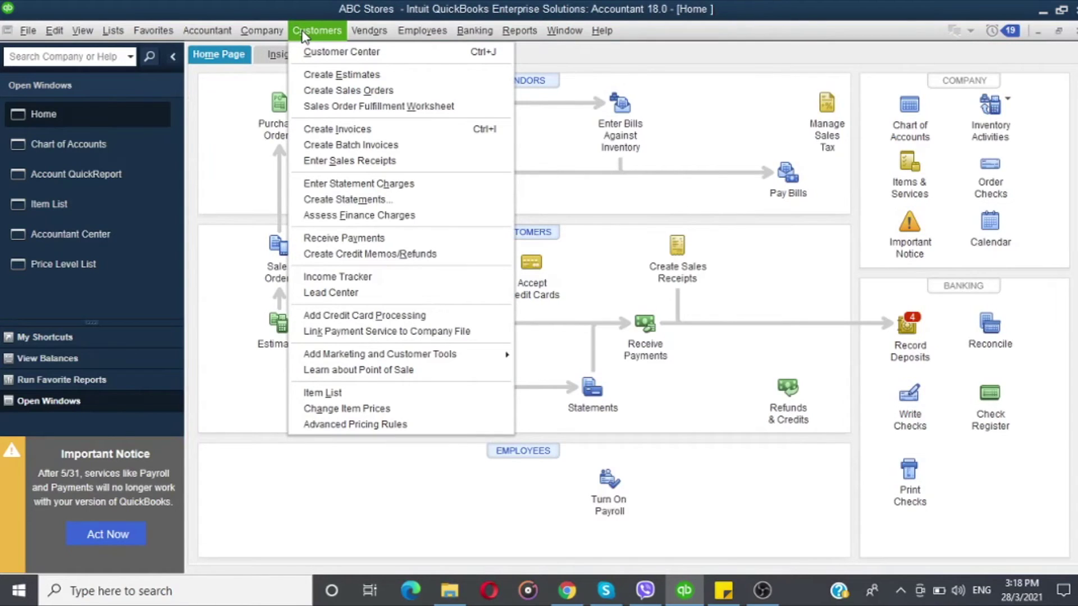
pyautogui.click(362, 236)
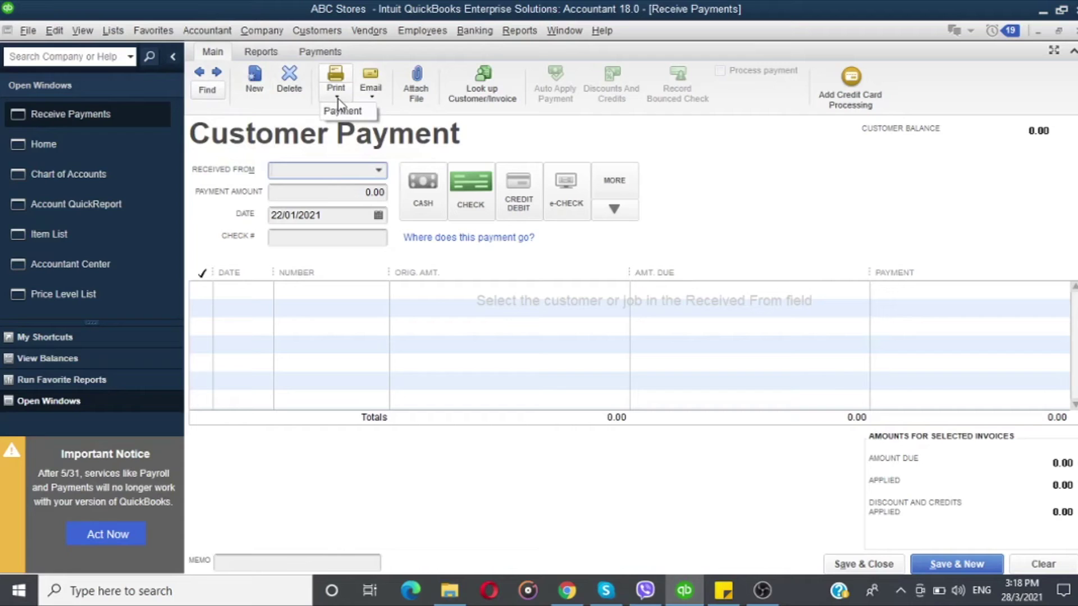
pyautogui.click(336, 72)
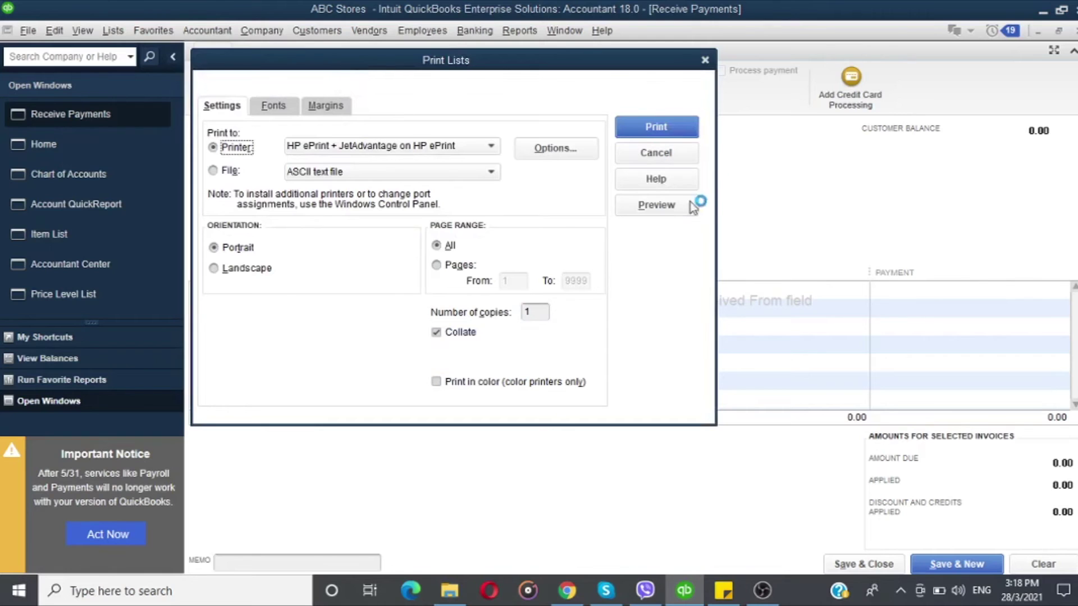
pyautogui.click(691, 204)
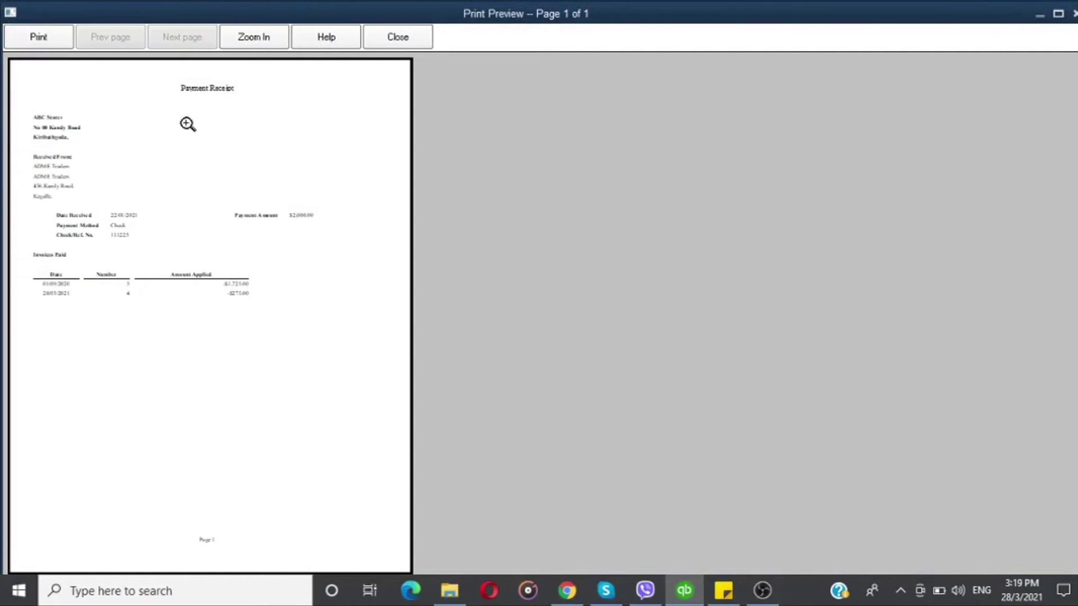
pyautogui.click(398, 37)
pyautogui.click(642, 142)
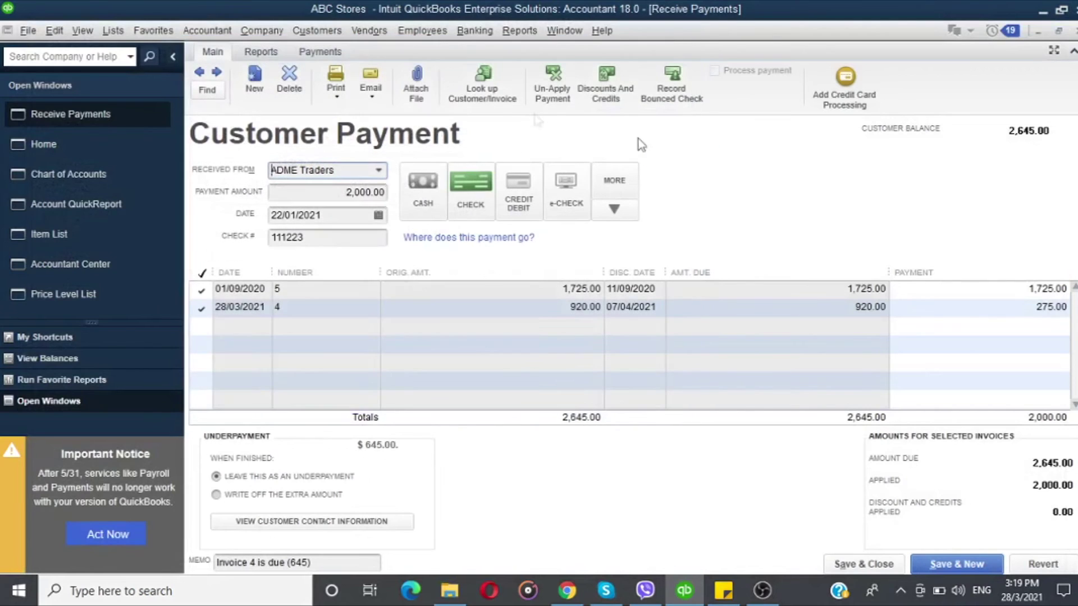
# - Examine the payment's e-mail options and the search criteria offered by the customer/invoice lookup
pyautogui.click(371, 88)
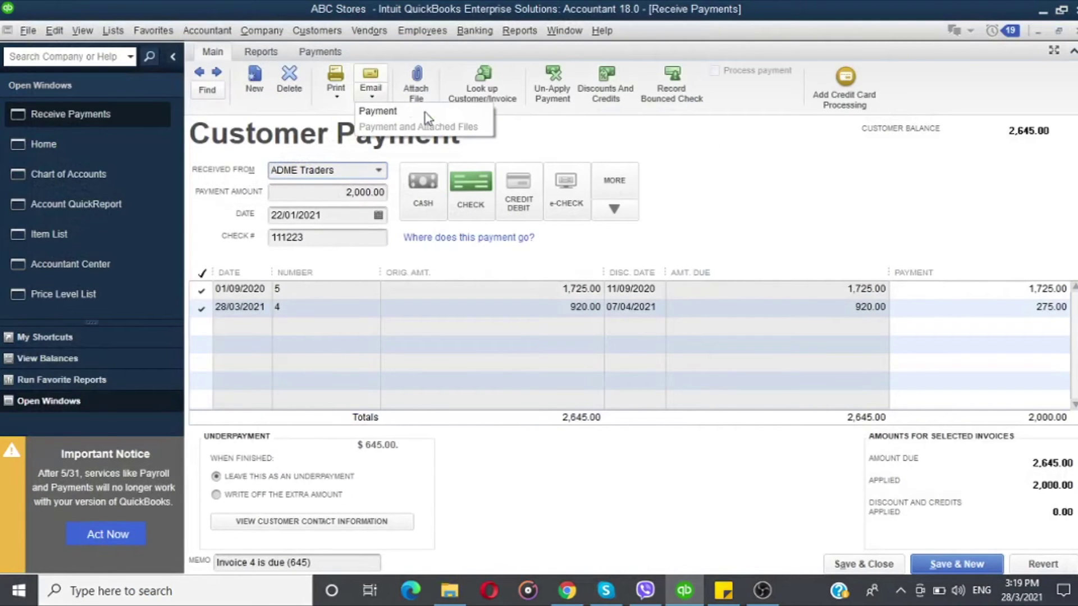
pyautogui.click(568, 141)
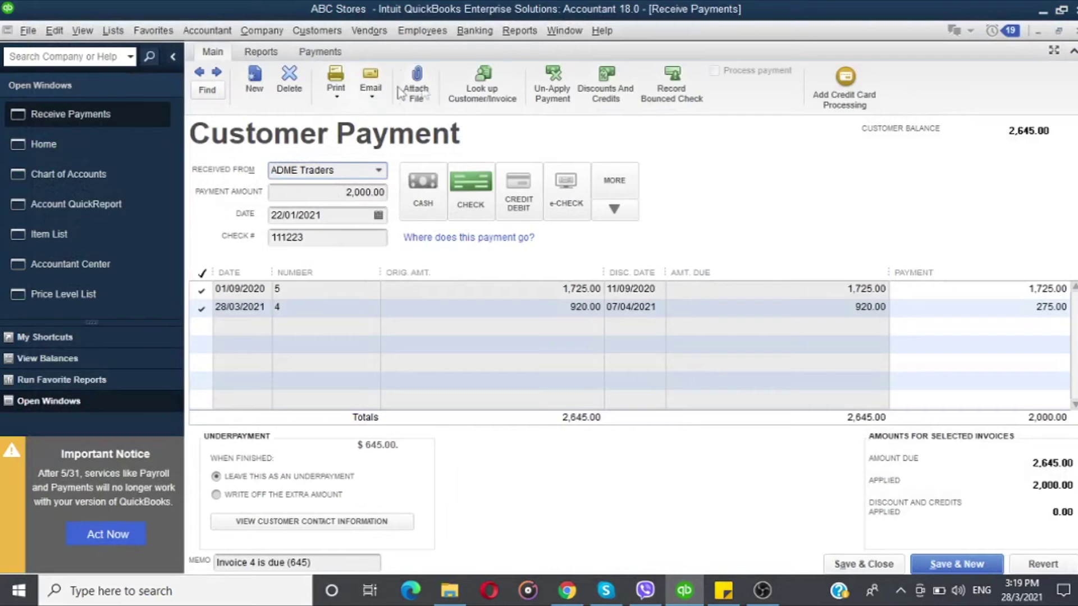
pyautogui.click(484, 94)
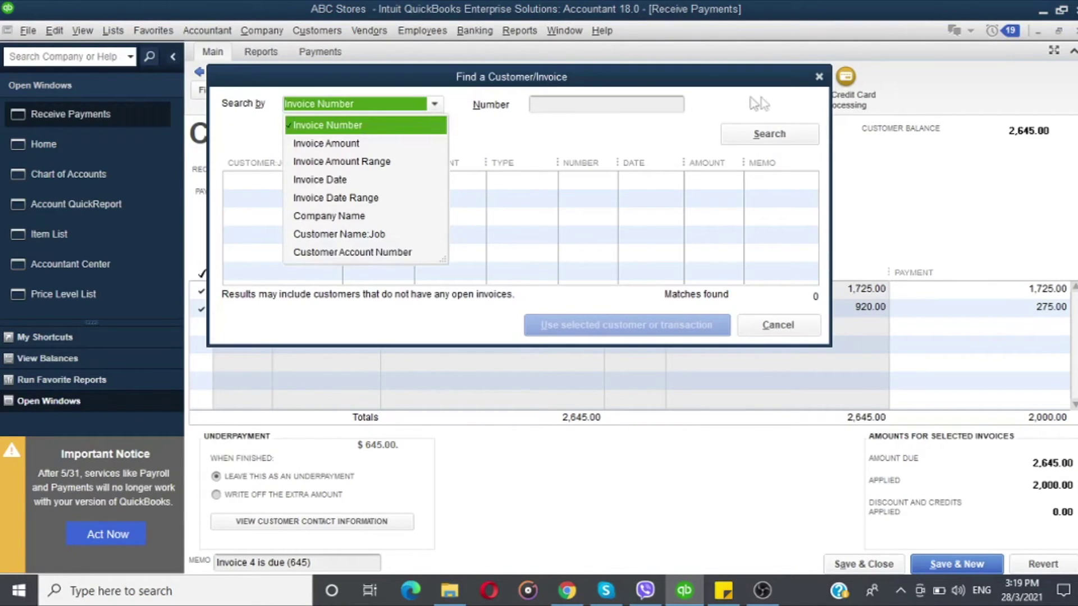
pyautogui.click(819, 78)
pyautogui.click(819, 77)
pyautogui.click(483, 91)
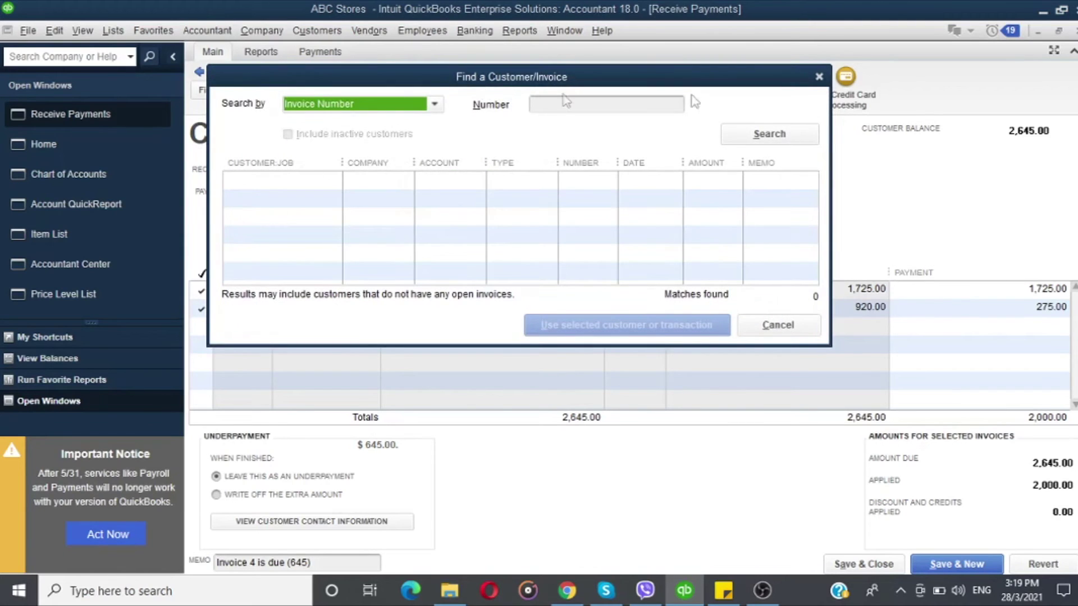
pyautogui.click(819, 76)
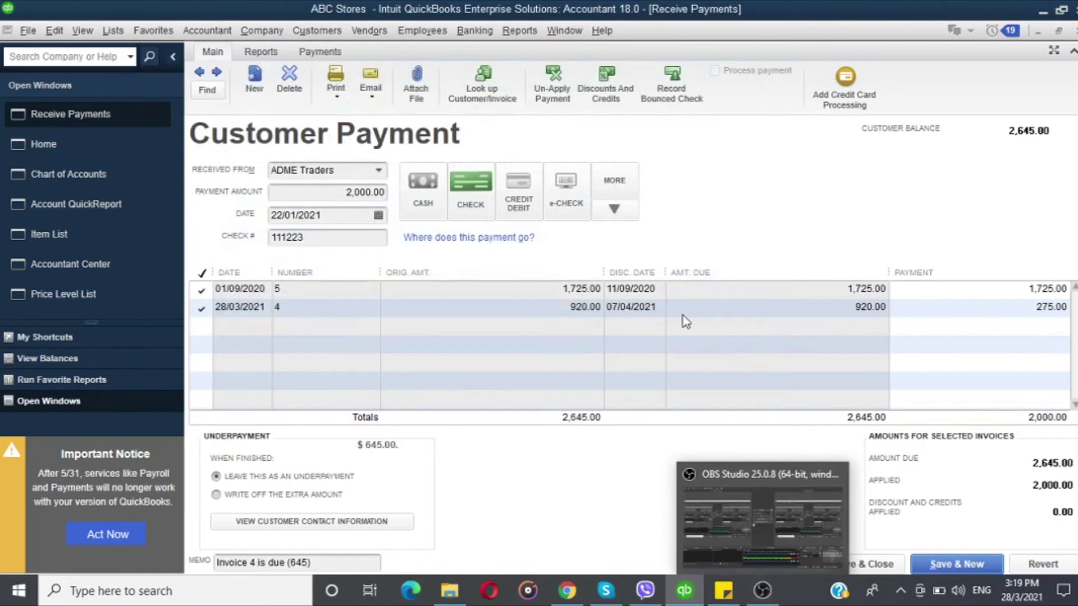
# - Look up the customer invoice with number 4 and use the matching transaction
pyautogui.click(481, 83)
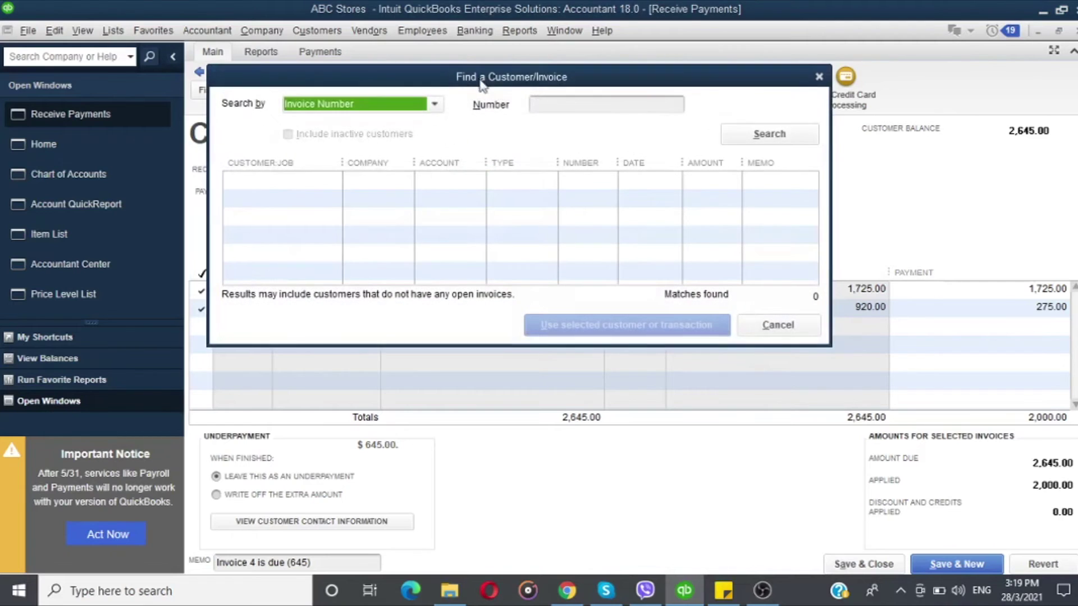
pyautogui.click(537, 103)
pyautogui.write('4')
pyautogui.click(755, 141)
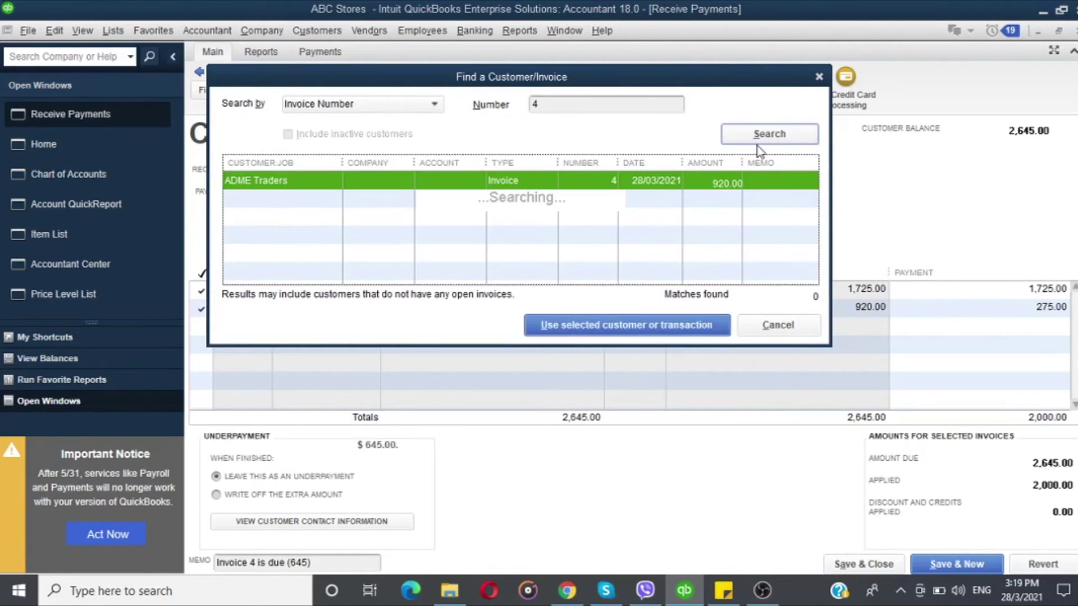
pyautogui.doubleClick(623, 176)
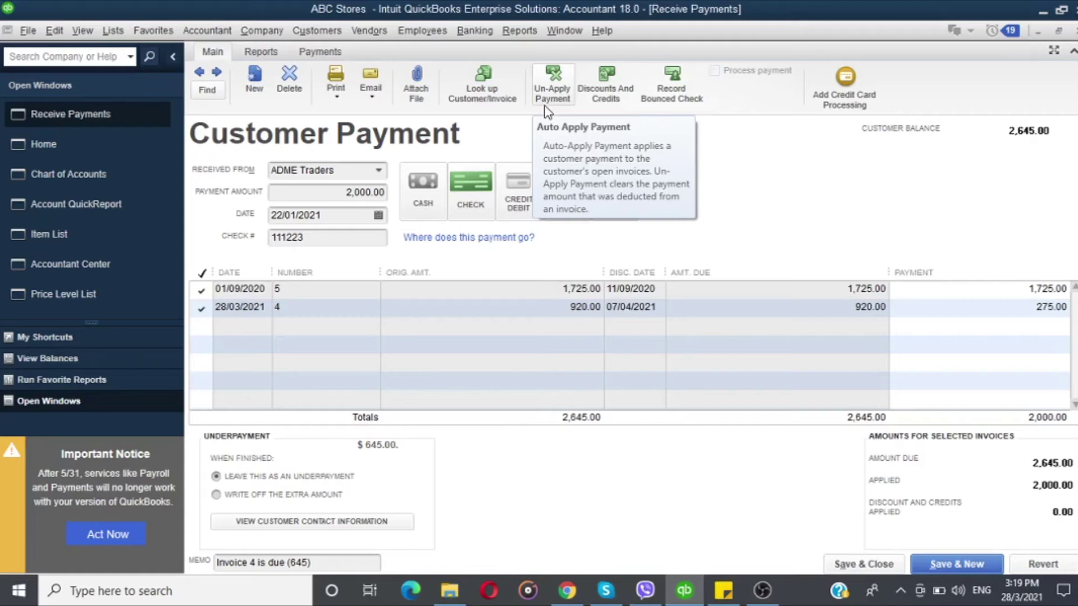
# - Try un-applying the 2,000 payment and selecting invoice 5 manually, and auto-apply the payment to the open invoices again
pyautogui.click(550, 102)
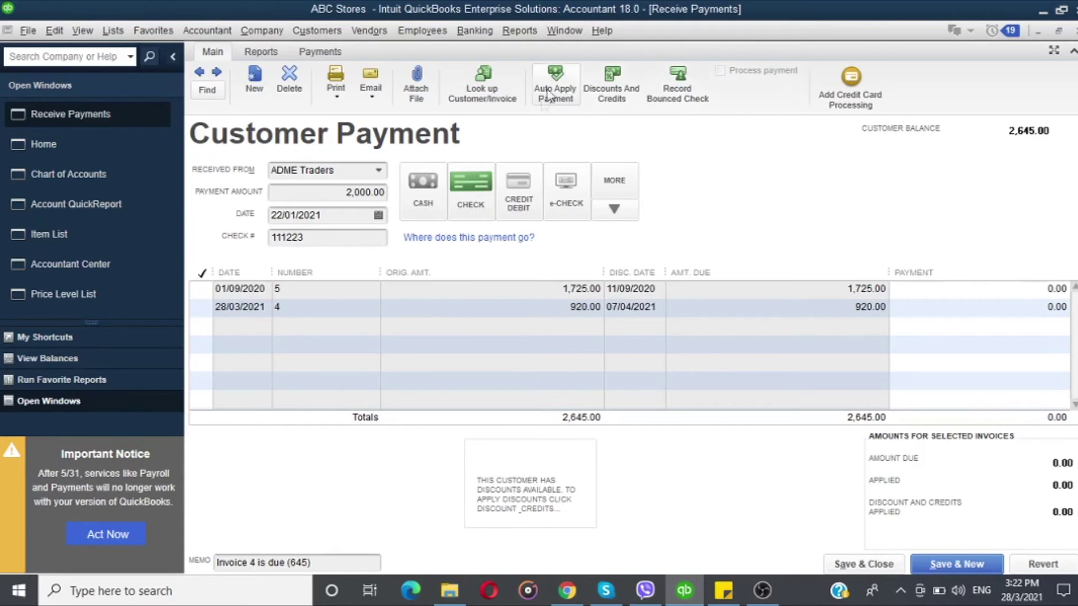
pyautogui.click(557, 83)
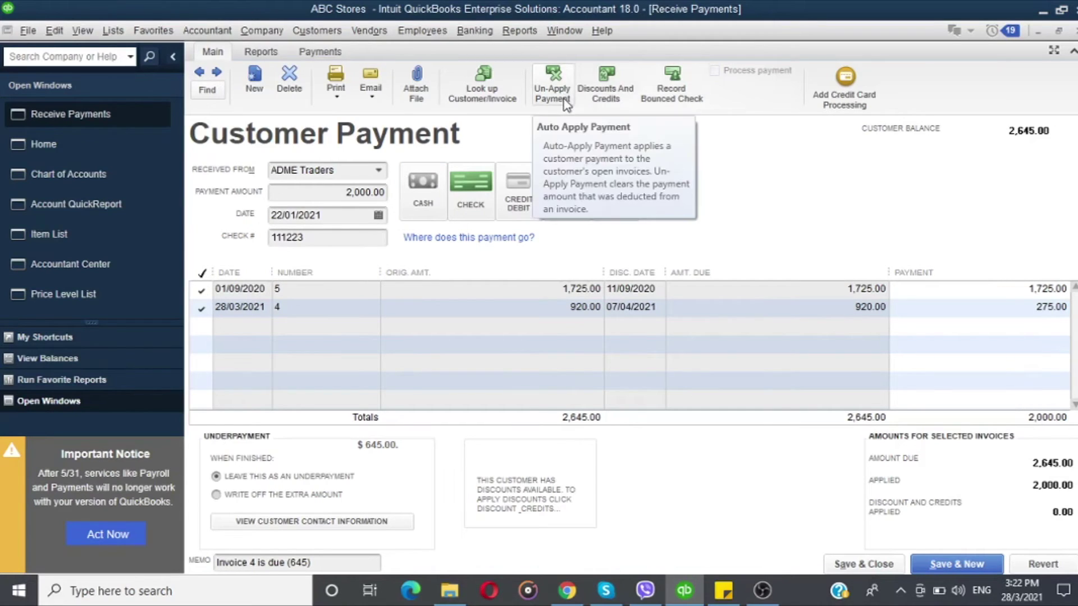
pyautogui.click(554, 85)
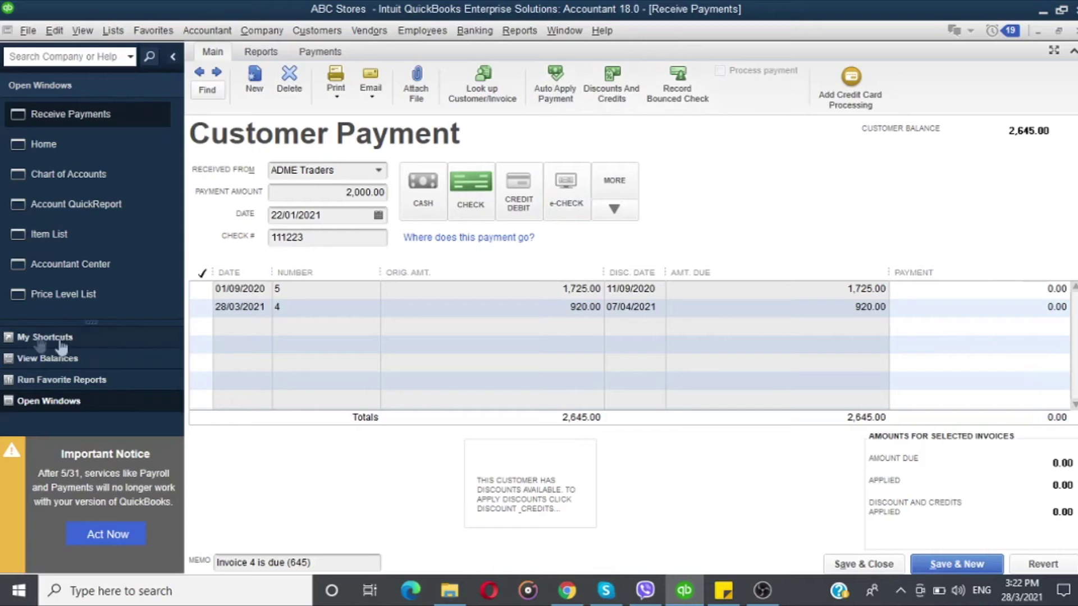
pyautogui.click(199, 288)
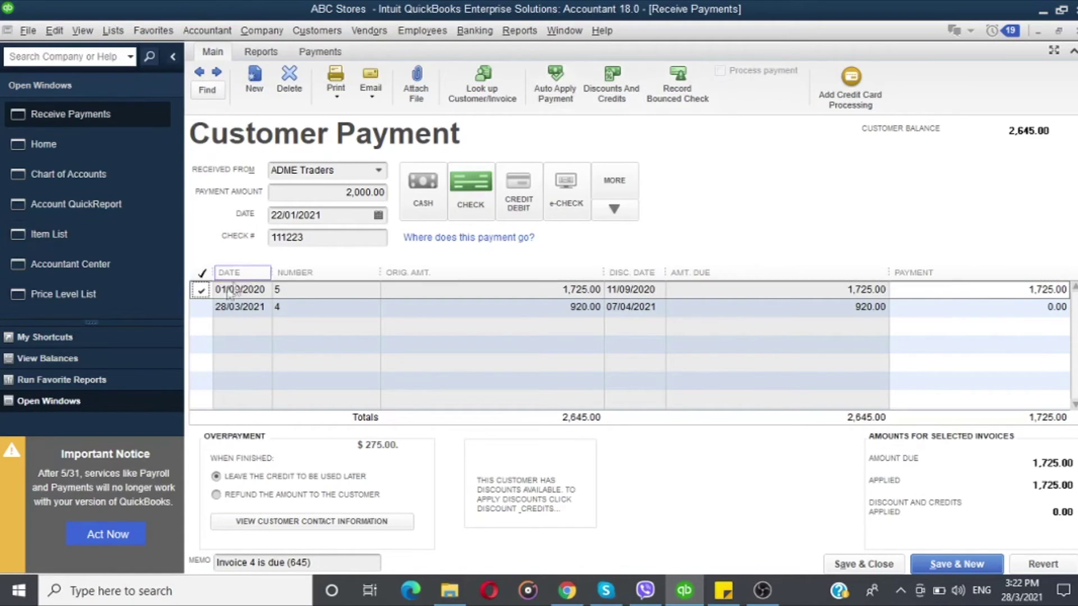
pyautogui.click(200, 289)
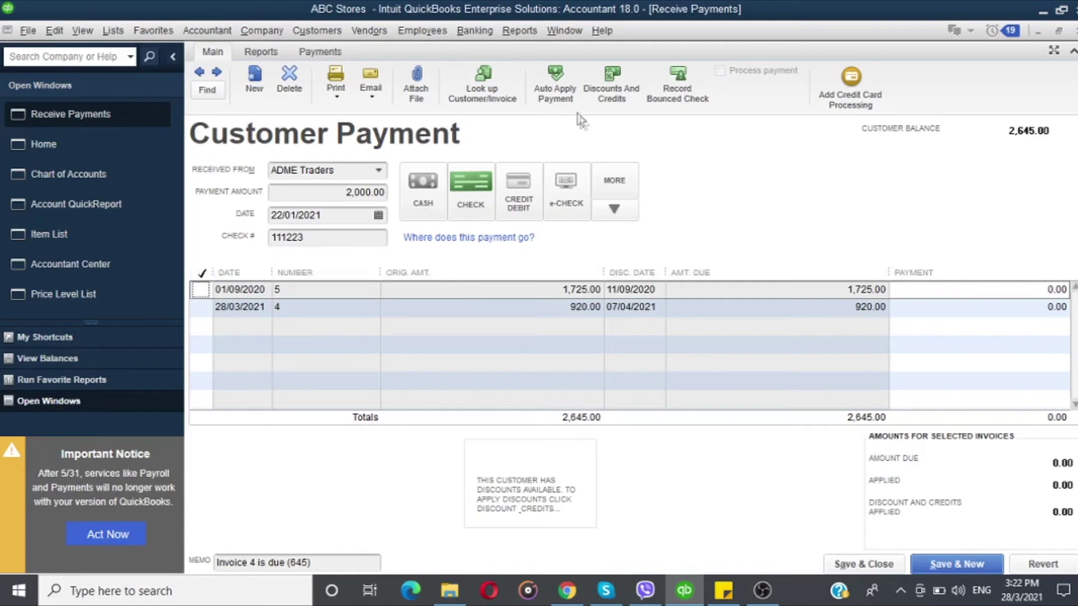
pyautogui.click(563, 90)
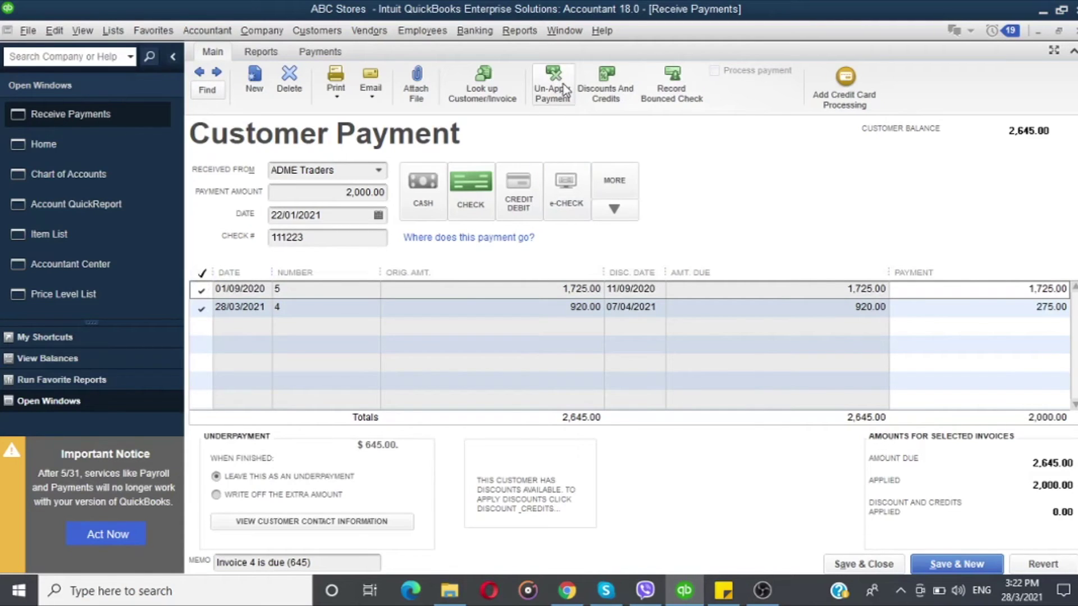
# - Examine the discount and credit settings for invoice 5 and try to record the check as bounced
pyautogui.click(593, 101)
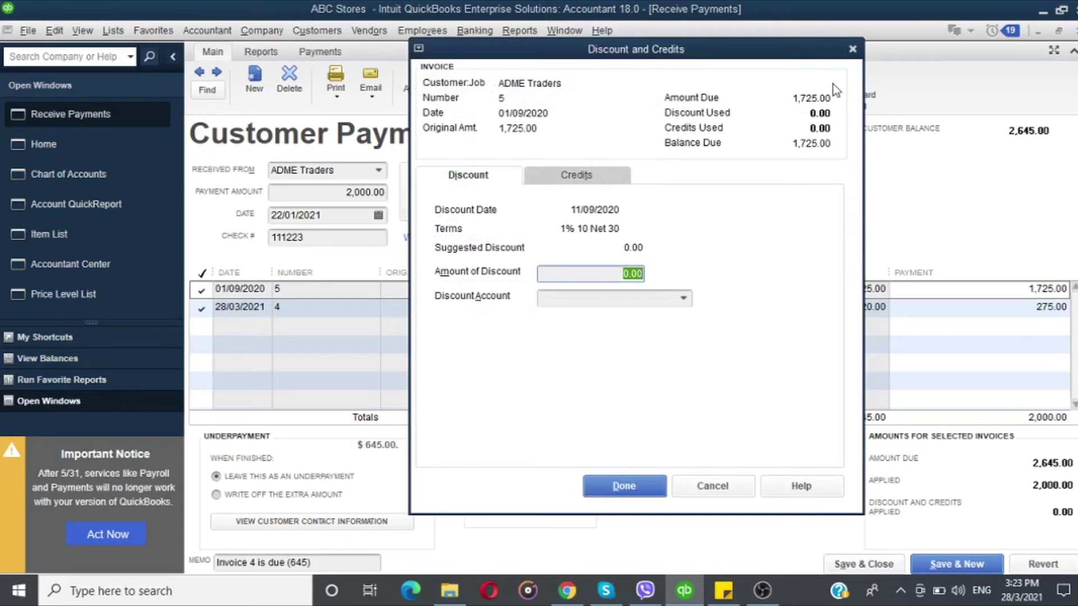
pyautogui.click(852, 51)
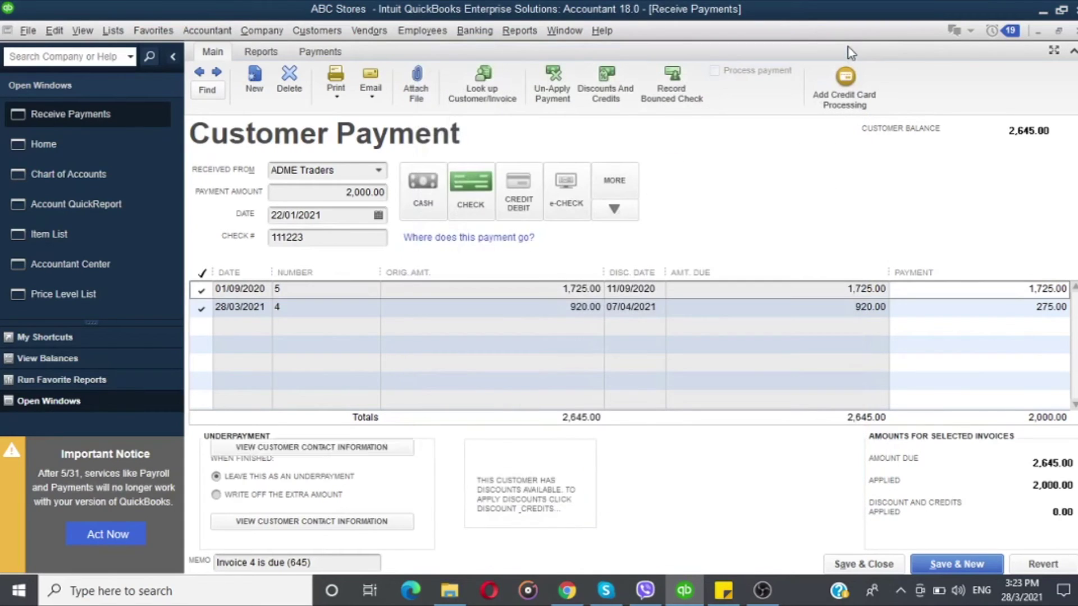
pyautogui.click(665, 101)
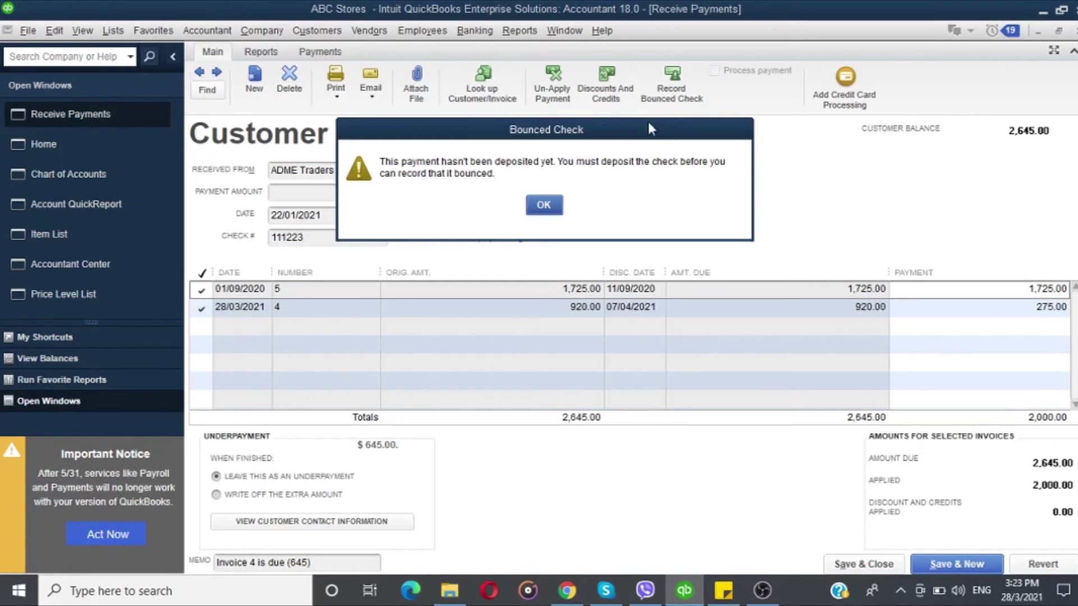
pyautogui.click(544, 205)
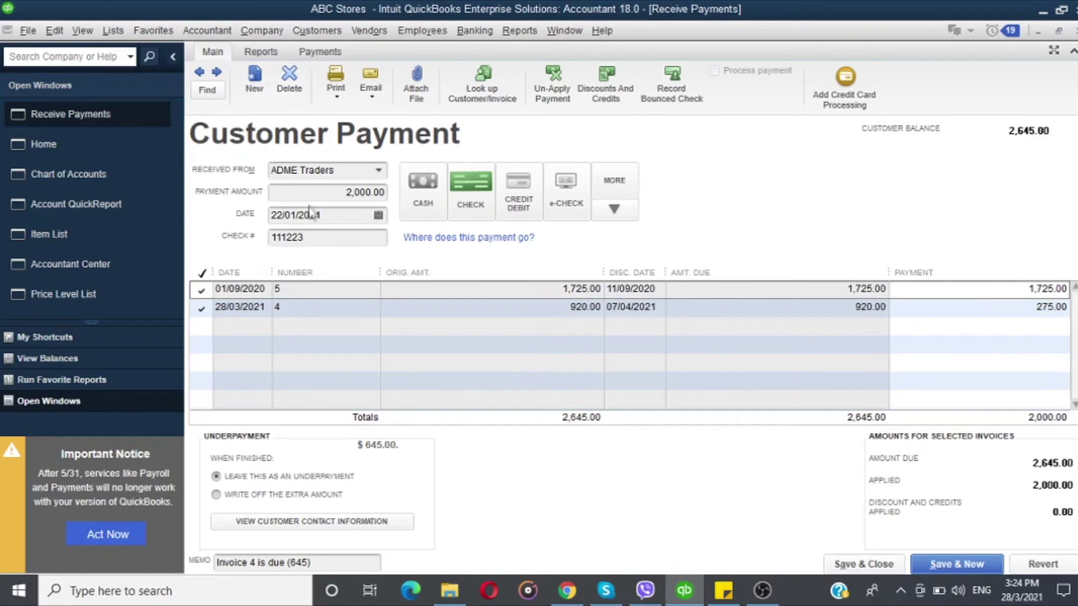
# - Run the customer QuickReport for ADME Traders with the date range set to All
pyautogui.click(273, 56)
pyautogui.click(207, 81)
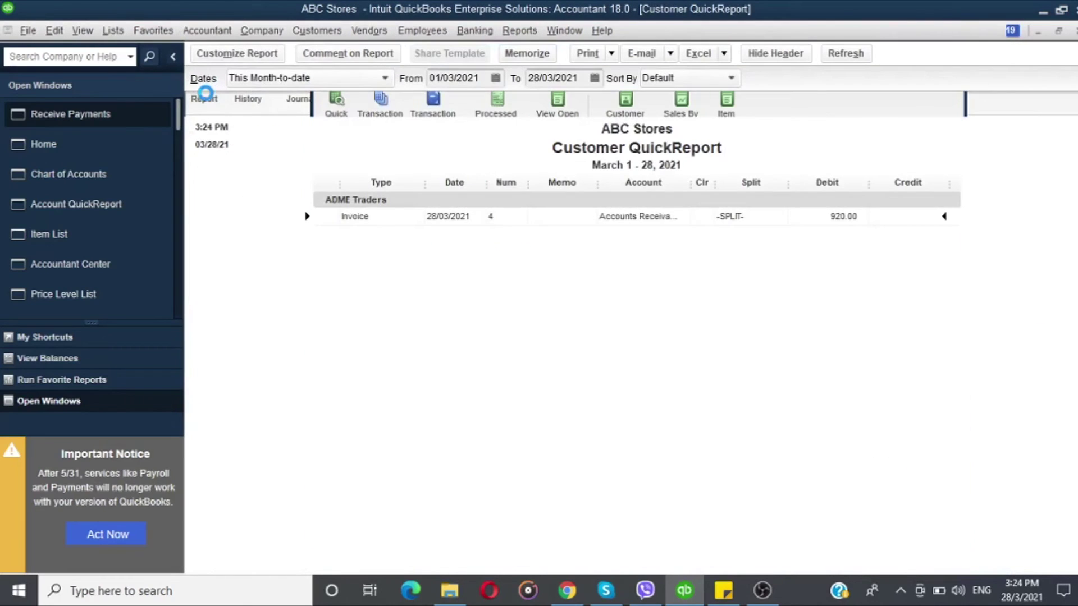
pyautogui.press('a')
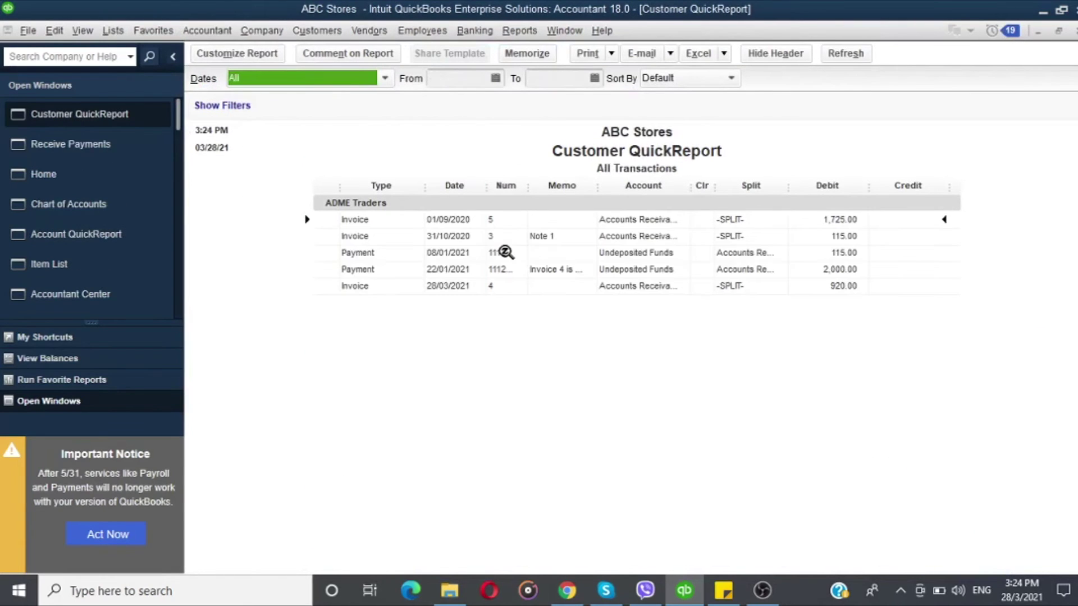
# - Close the customer report and examine the transaction history of the payment made by check 111223
pyautogui.press('Escape')
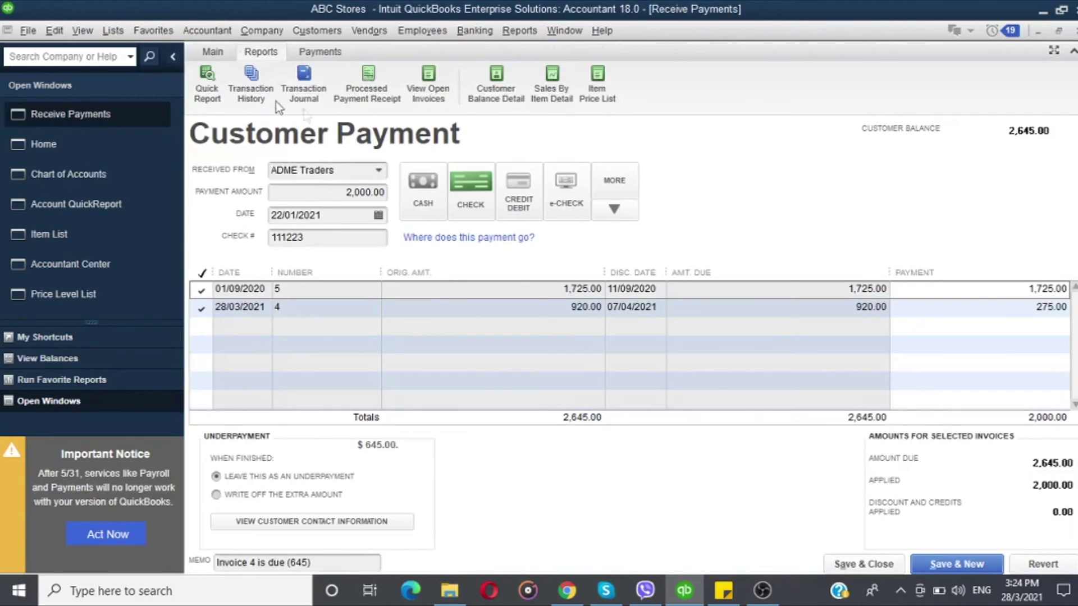
pyautogui.click(243, 87)
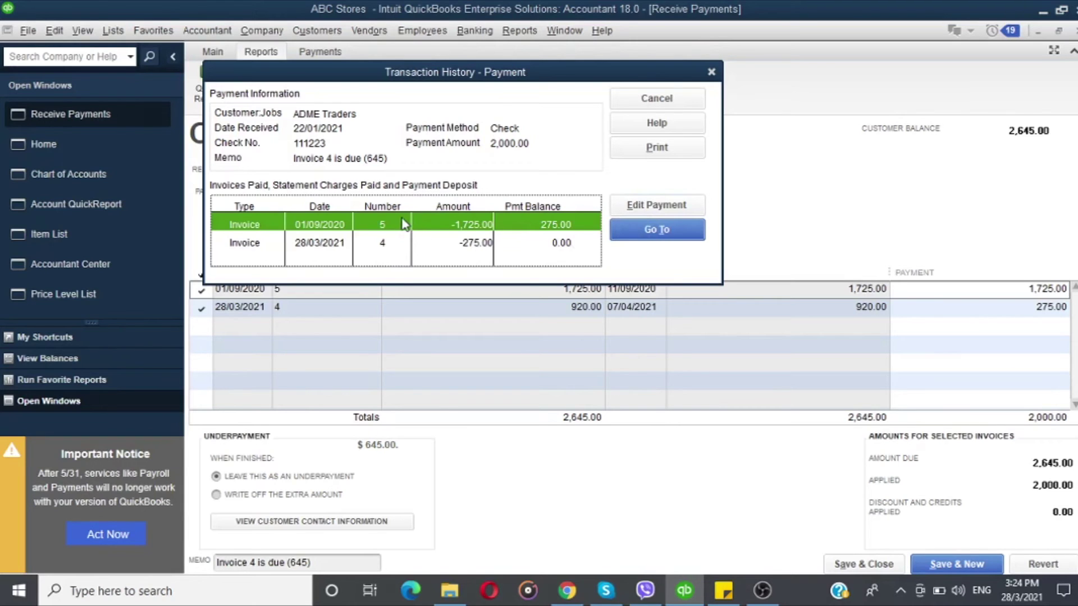
pyautogui.click(657, 228)
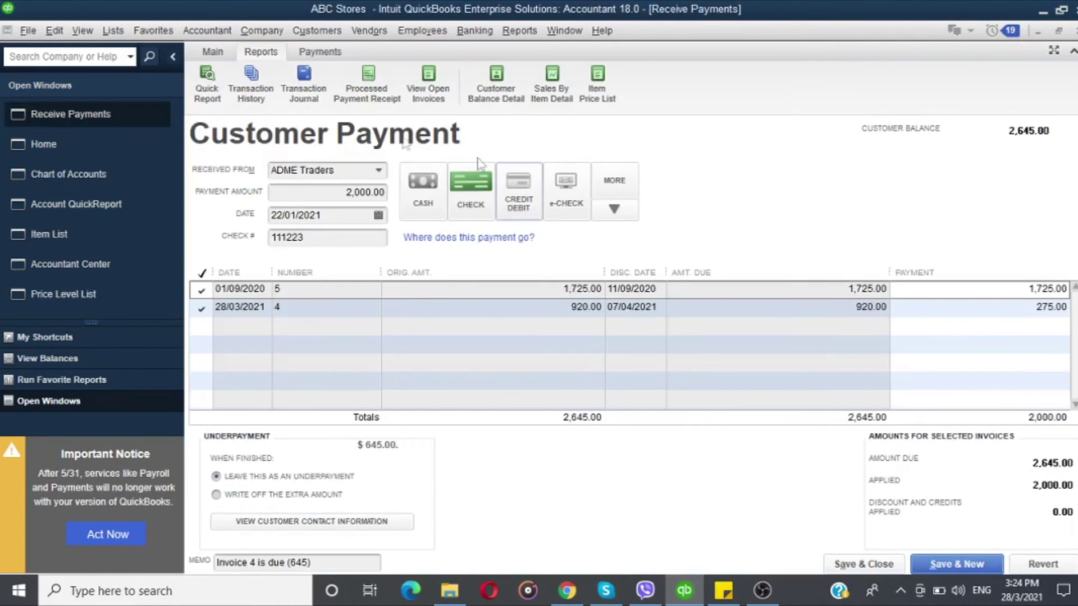
# - Review the payment's transaction journal with the Num column widened, and close the report without memorizing it
pyautogui.click(302, 89)
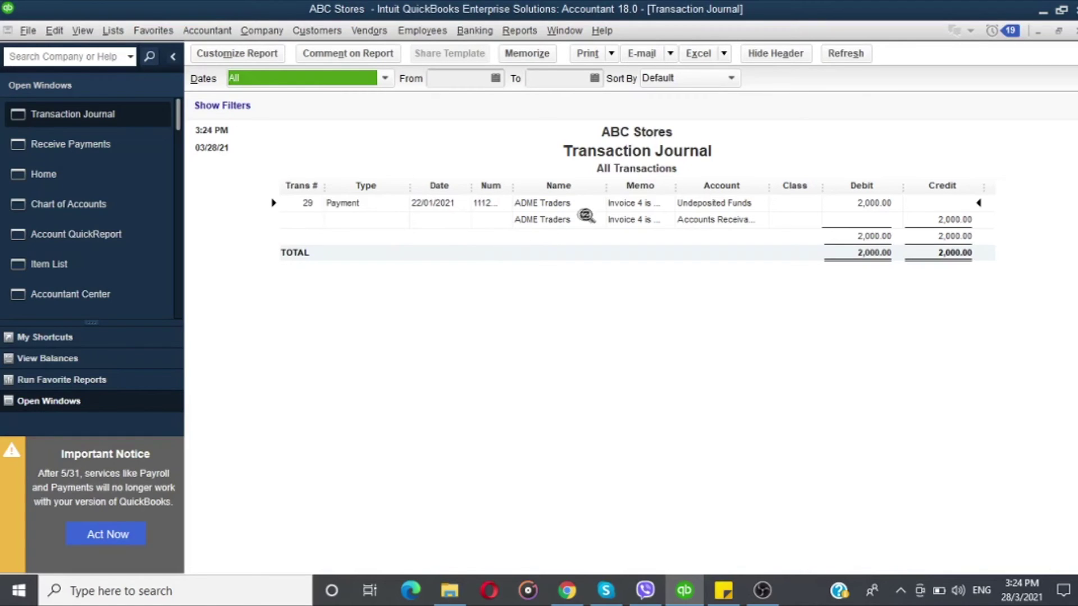
pyautogui.moveTo(500, 185); pyautogui.dragTo(542, 185)
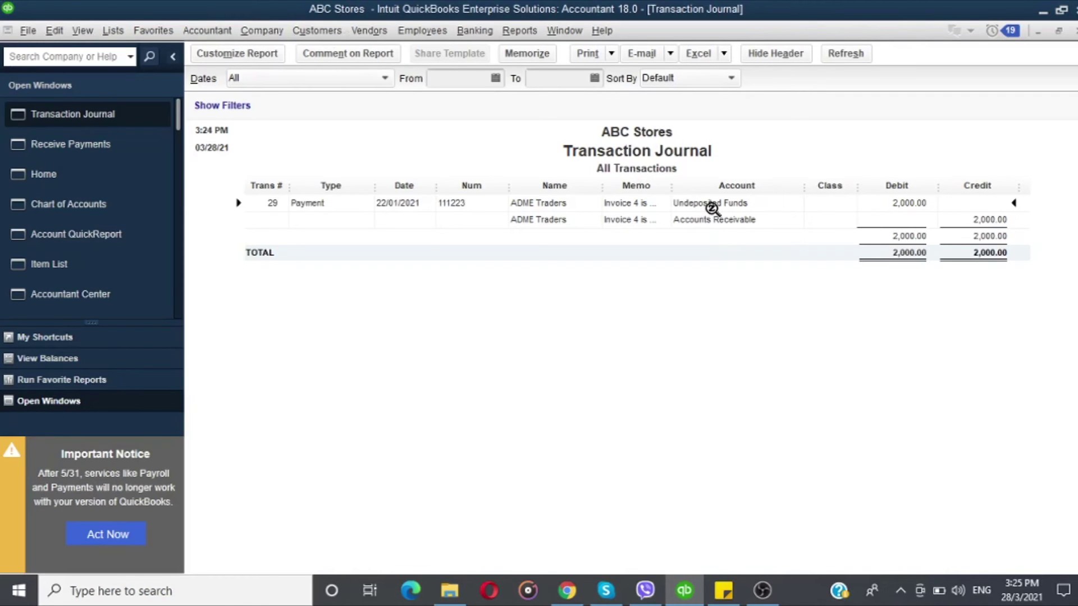
pyautogui.press('Escape')
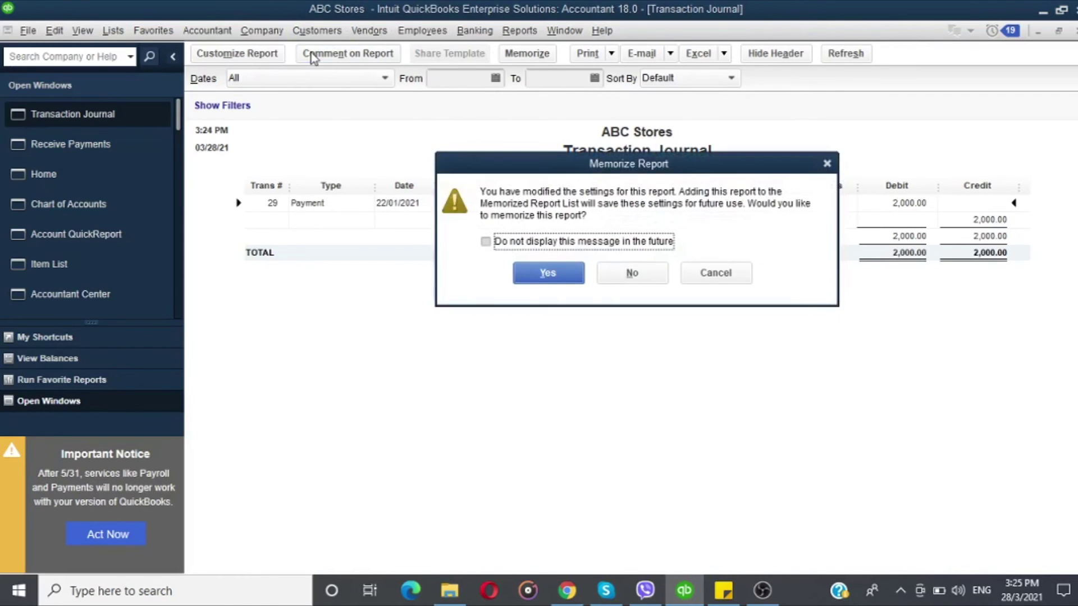
pyautogui.press('n')
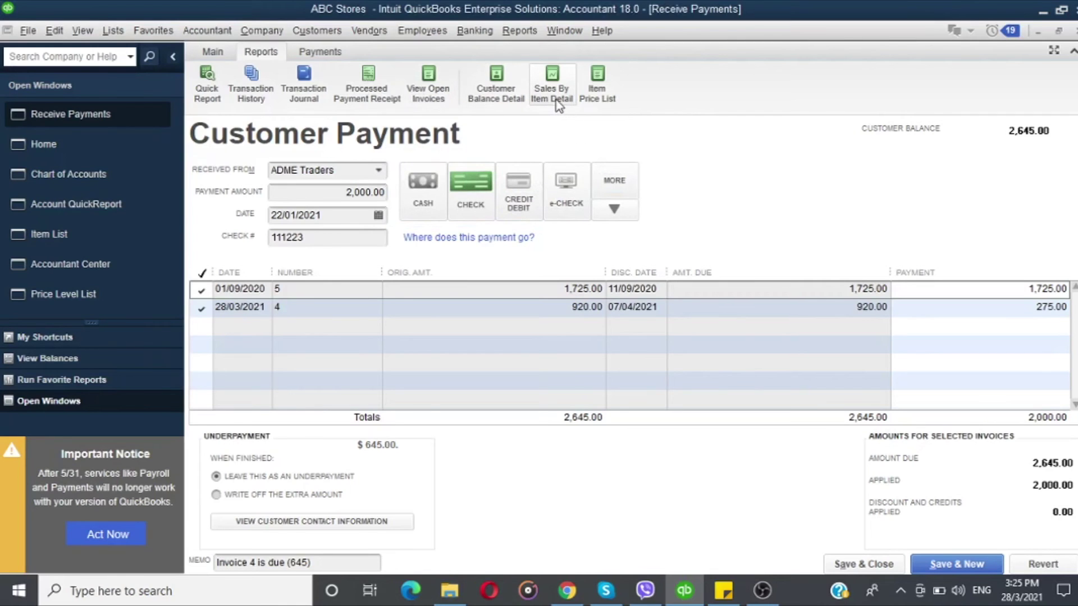
pyautogui.click(585, 103)
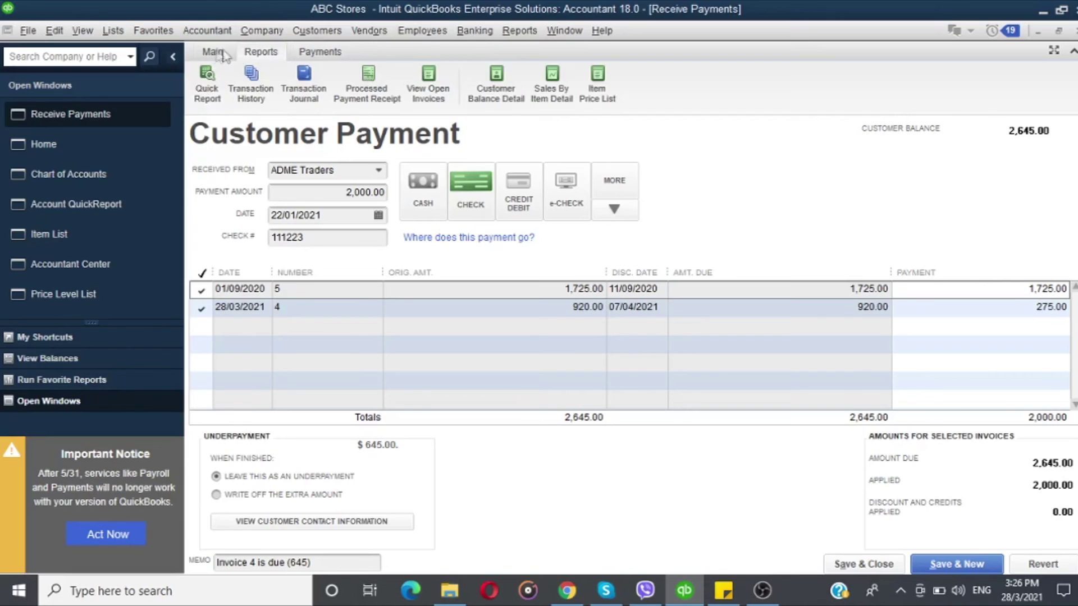
pyautogui.click(222, 52)
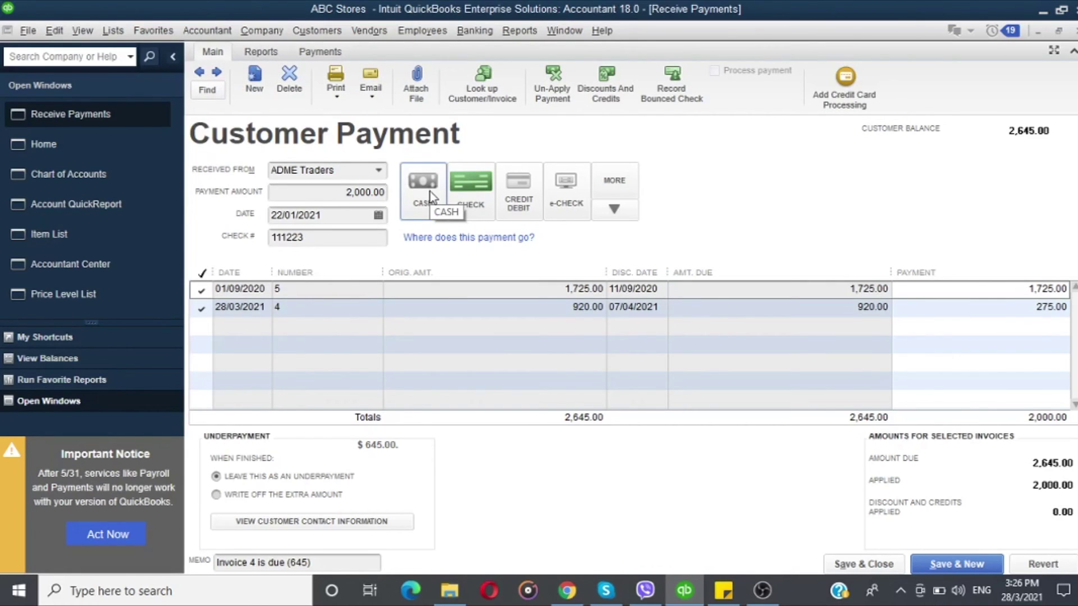
pyautogui.click(867, 564)
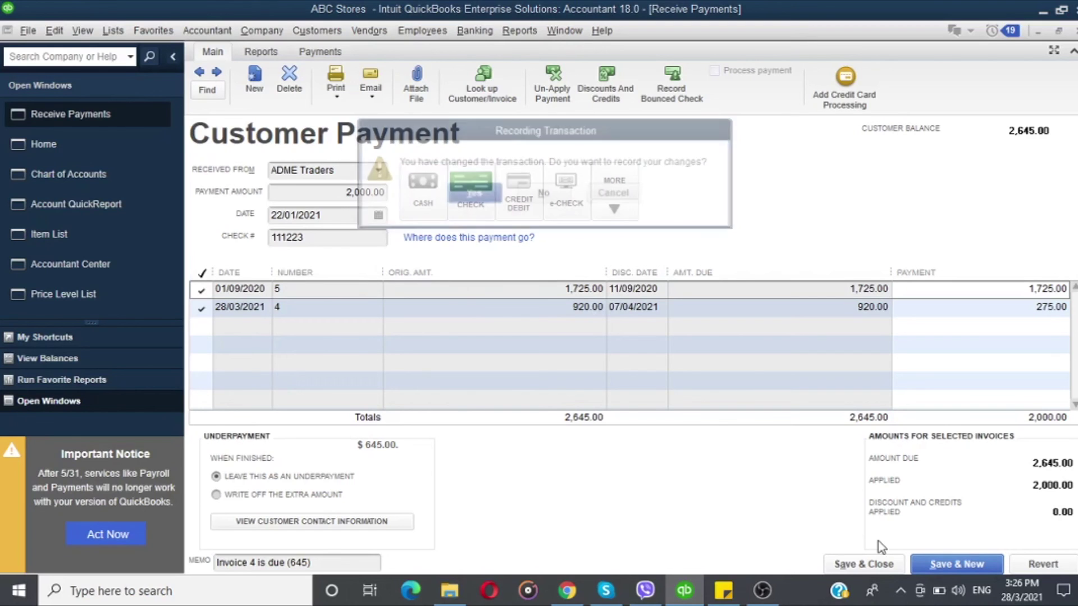
pyautogui.click(614, 192)
# - Review the payment's transaction journal with the Account column widened, and run the QuickReport for Undeposited Funds from the chart of accounts
pyautogui.click(261, 52)
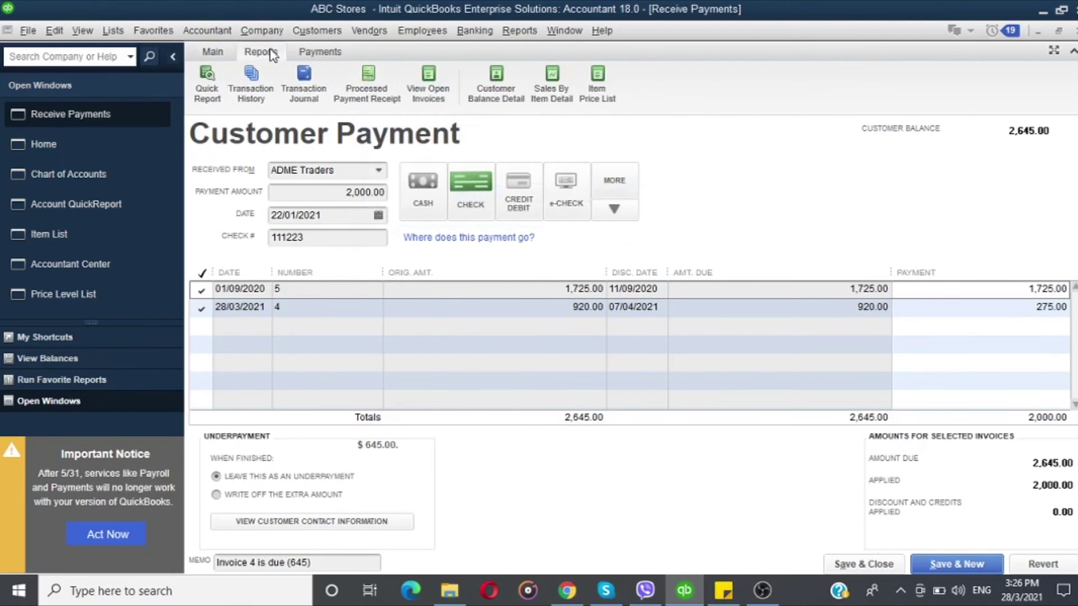
pyautogui.click(320, 97)
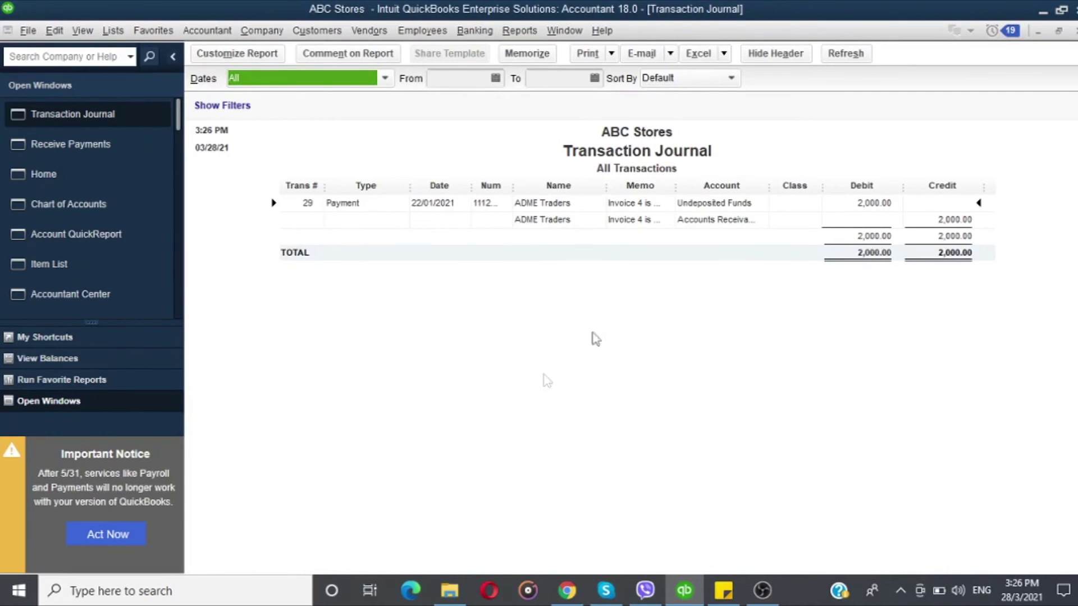
pyautogui.moveTo(772, 185); pyautogui.dragTo(861, 185)
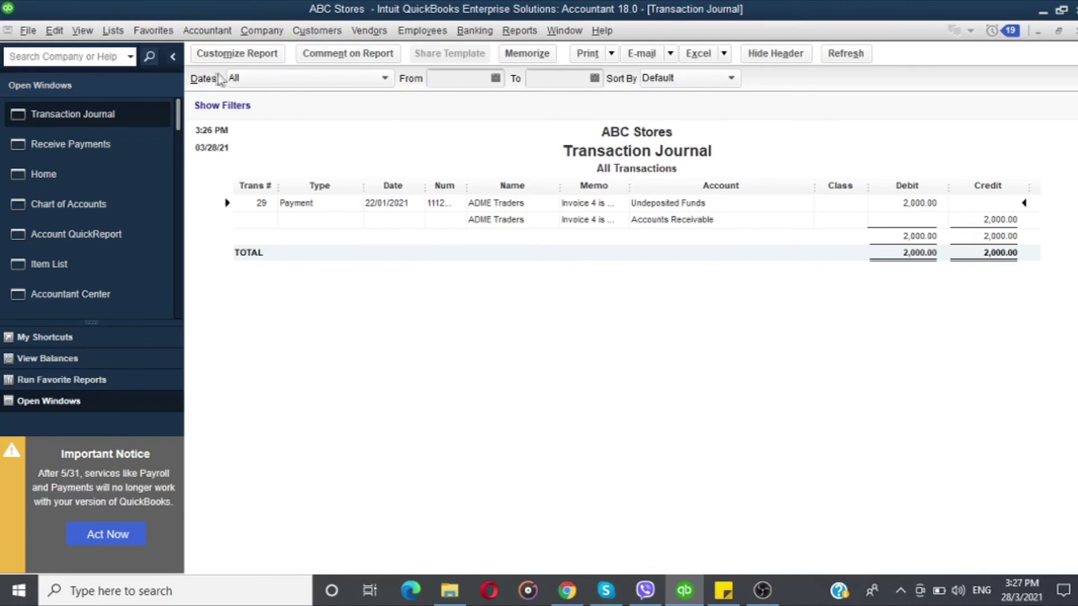
pyautogui.click(82, 207)
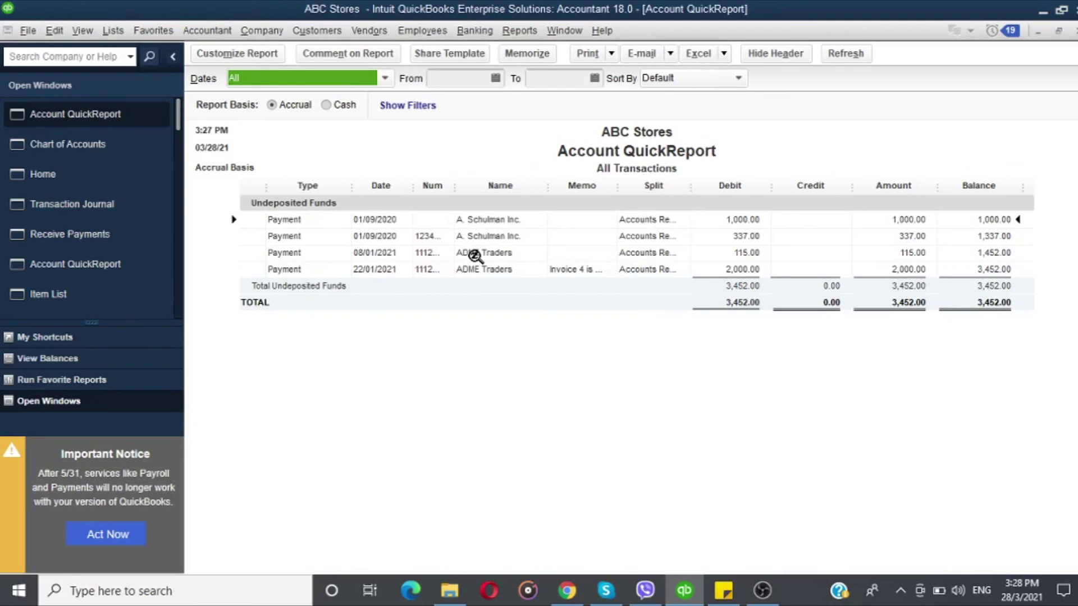
# - Start a bank deposit and select the 1,000.00 cash payment from A. Schulman Inc. for it
pyautogui.click(472, 36)
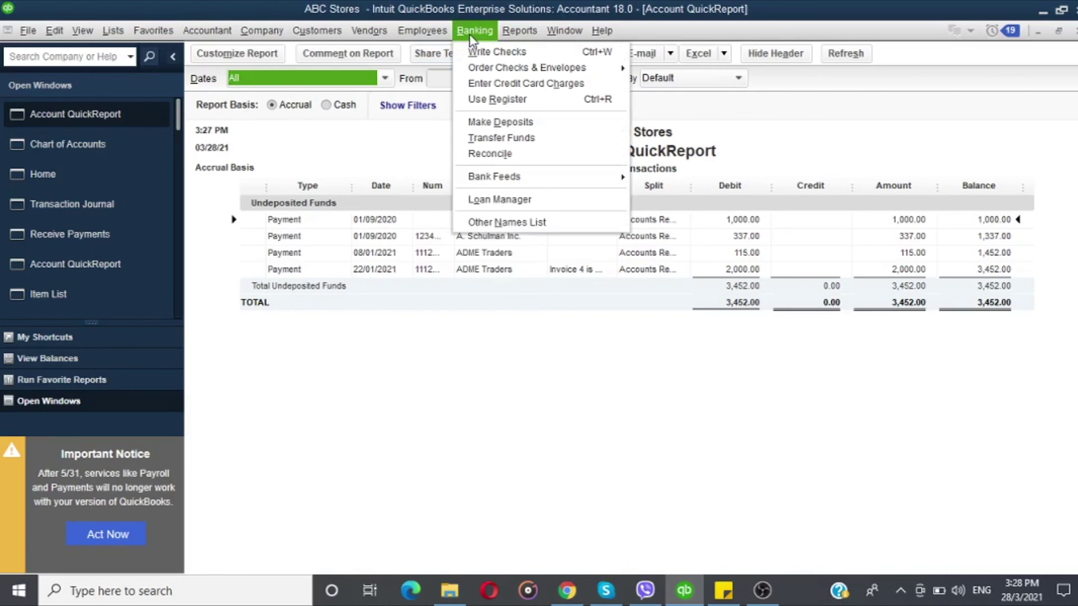
pyautogui.click(499, 124)
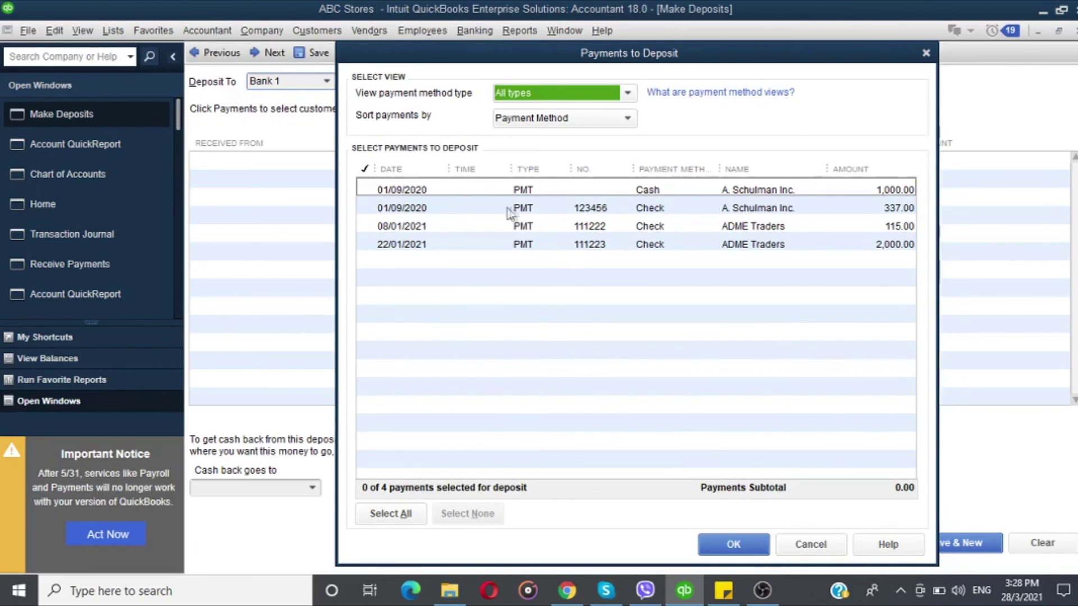
pyautogui.click(458, 191)
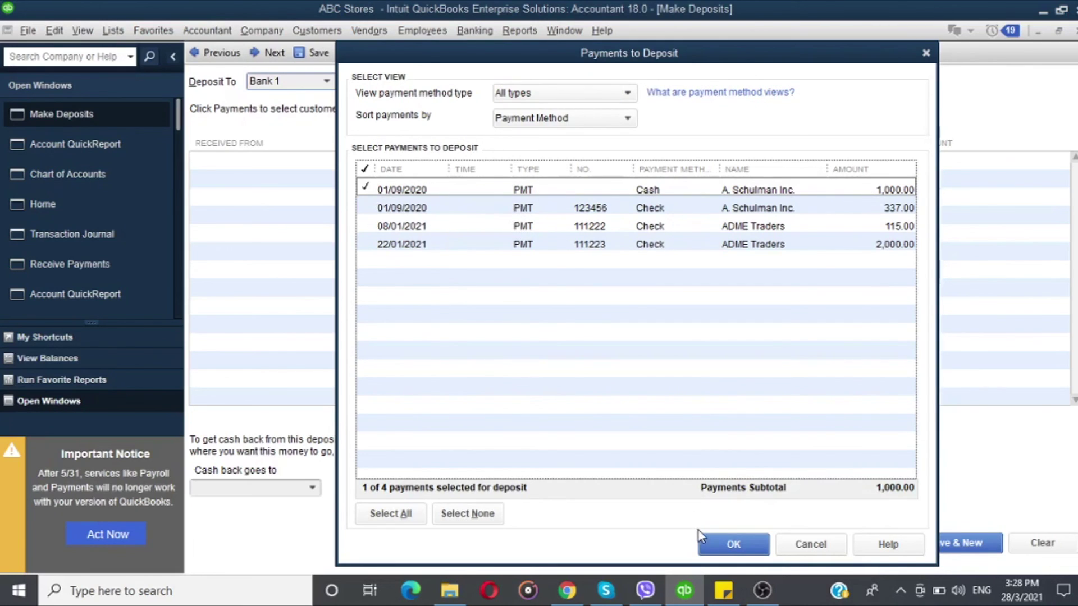
pyautogui.click(716, 547)
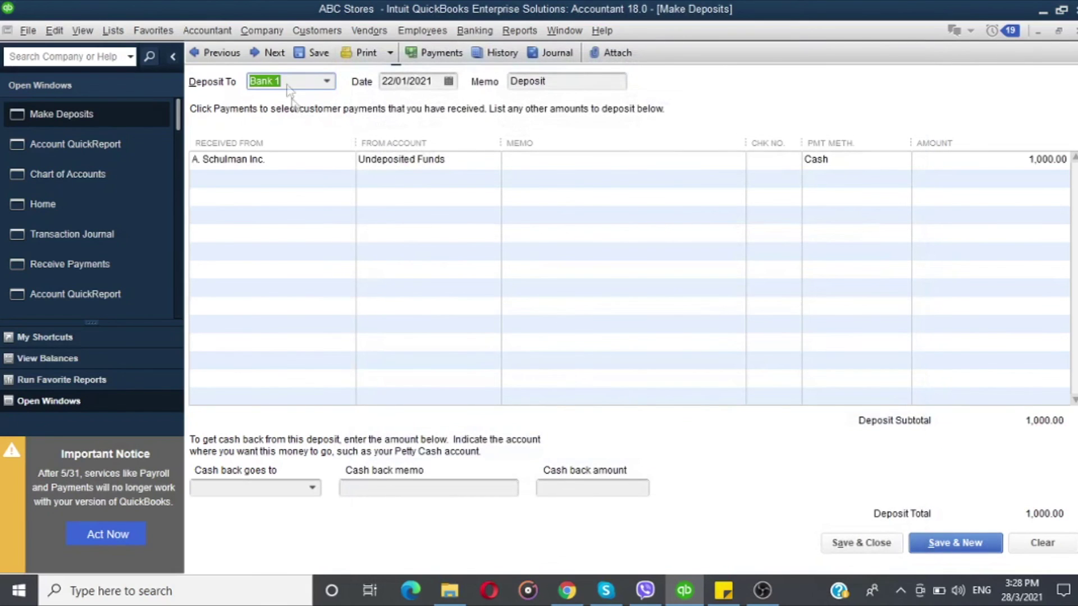
# - Keep Bank 1 as the deposit account, set the deposit date to 09/01/2021, and save and close the deposit
pyautogui.click(317, 83)
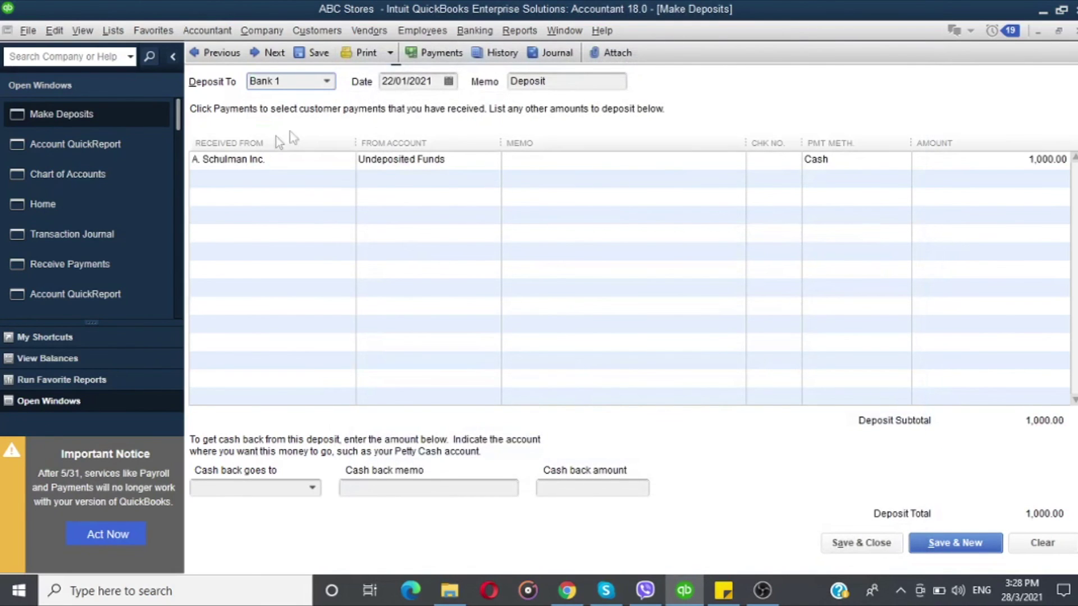
pyautogui.click(448, 81)
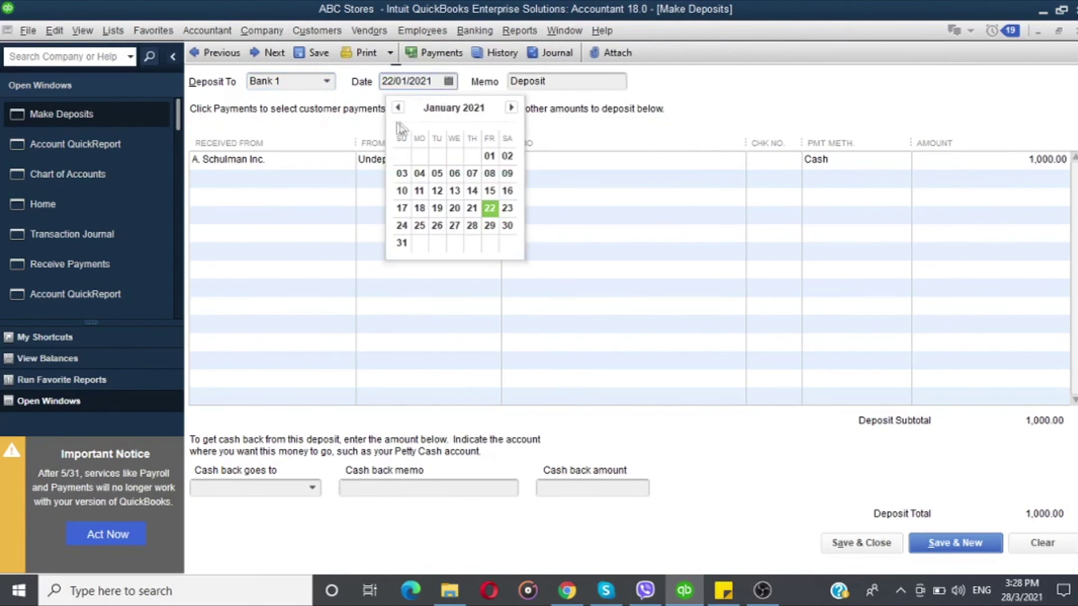
pyautogui.click(505, 174)
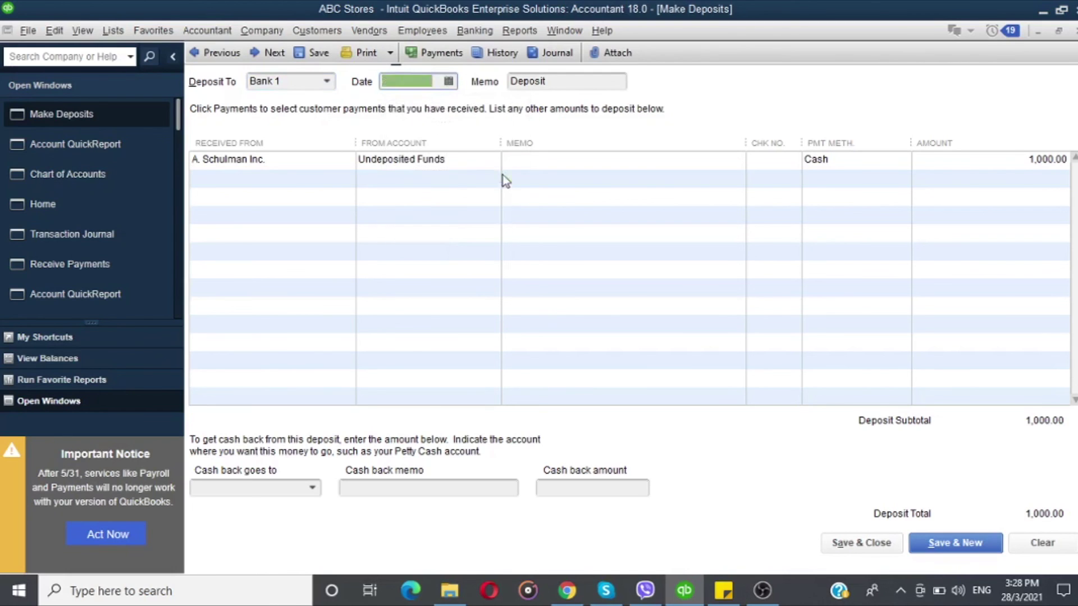
pyautogui.click(533, 158)
pyautogui.click(740, 444)
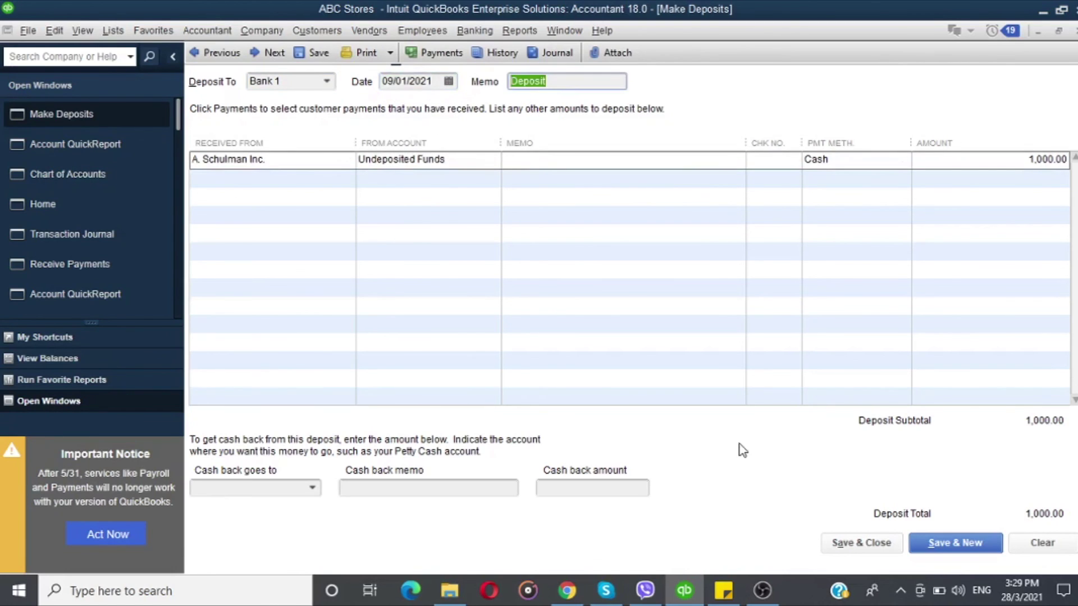
pyautogui.click(846, 545)
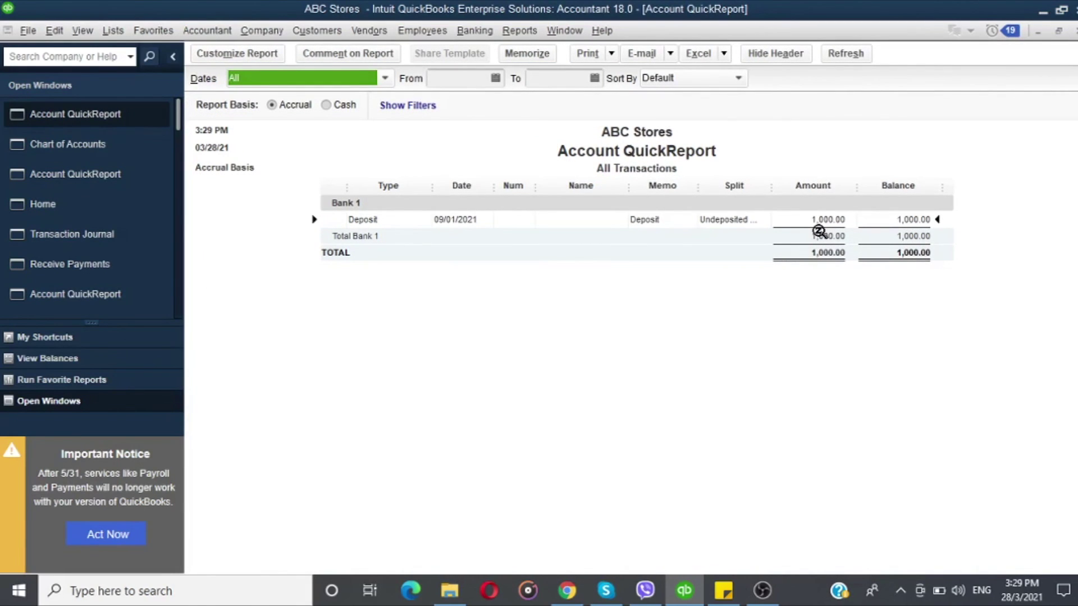
# - Open the form for receiving customer payments
pyautogui.click(466, 32)
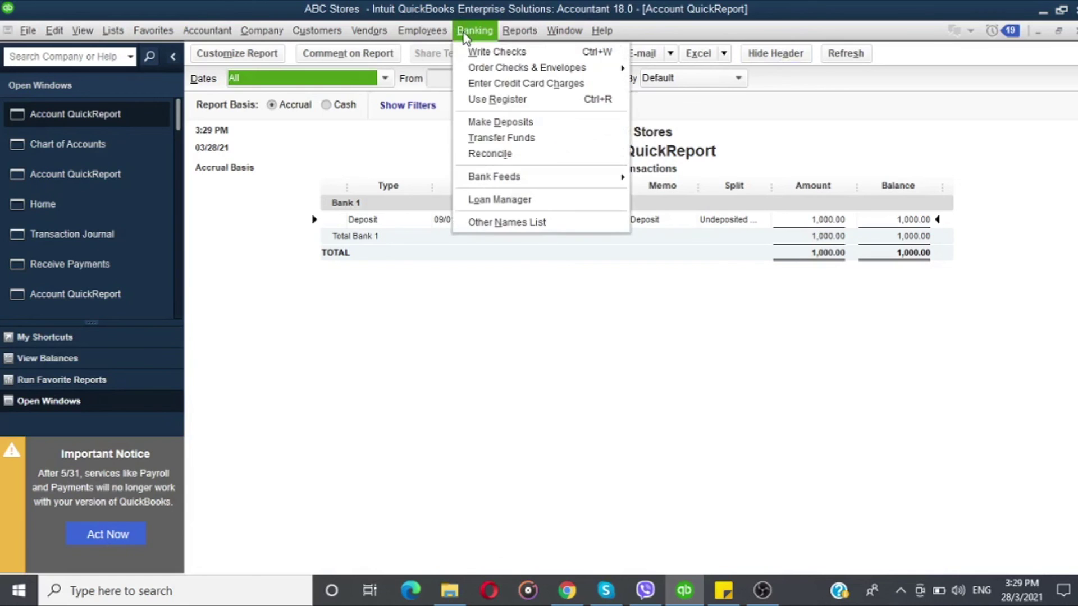
pyautogui.click(319, 32)
pyautogui.click(357, 238)
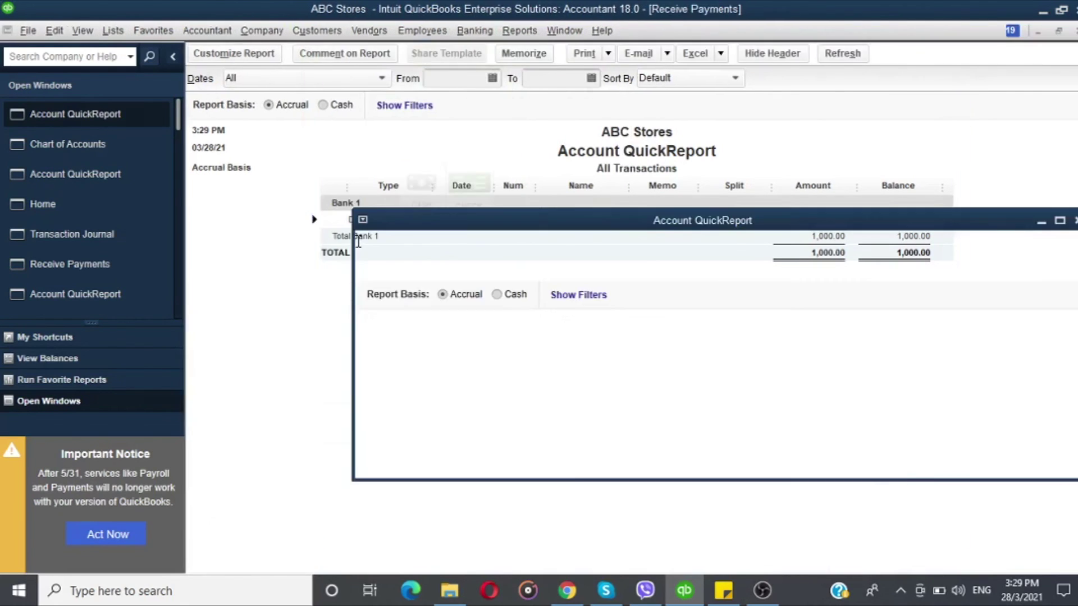